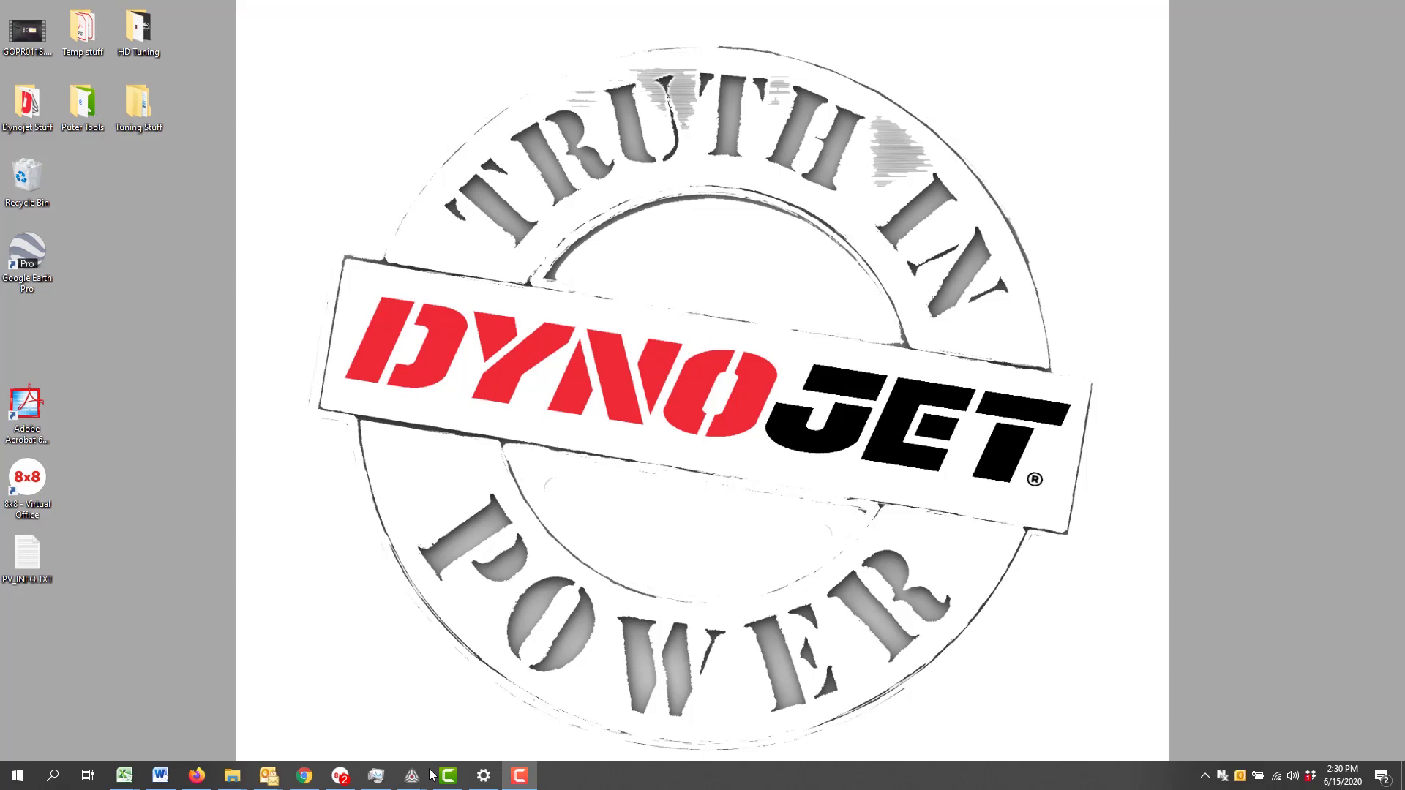
Open the Power Core launcher, move it up-left, and launch C3 Tuning Software from it
mouse_move(416, 772)
left_click(320, 714)
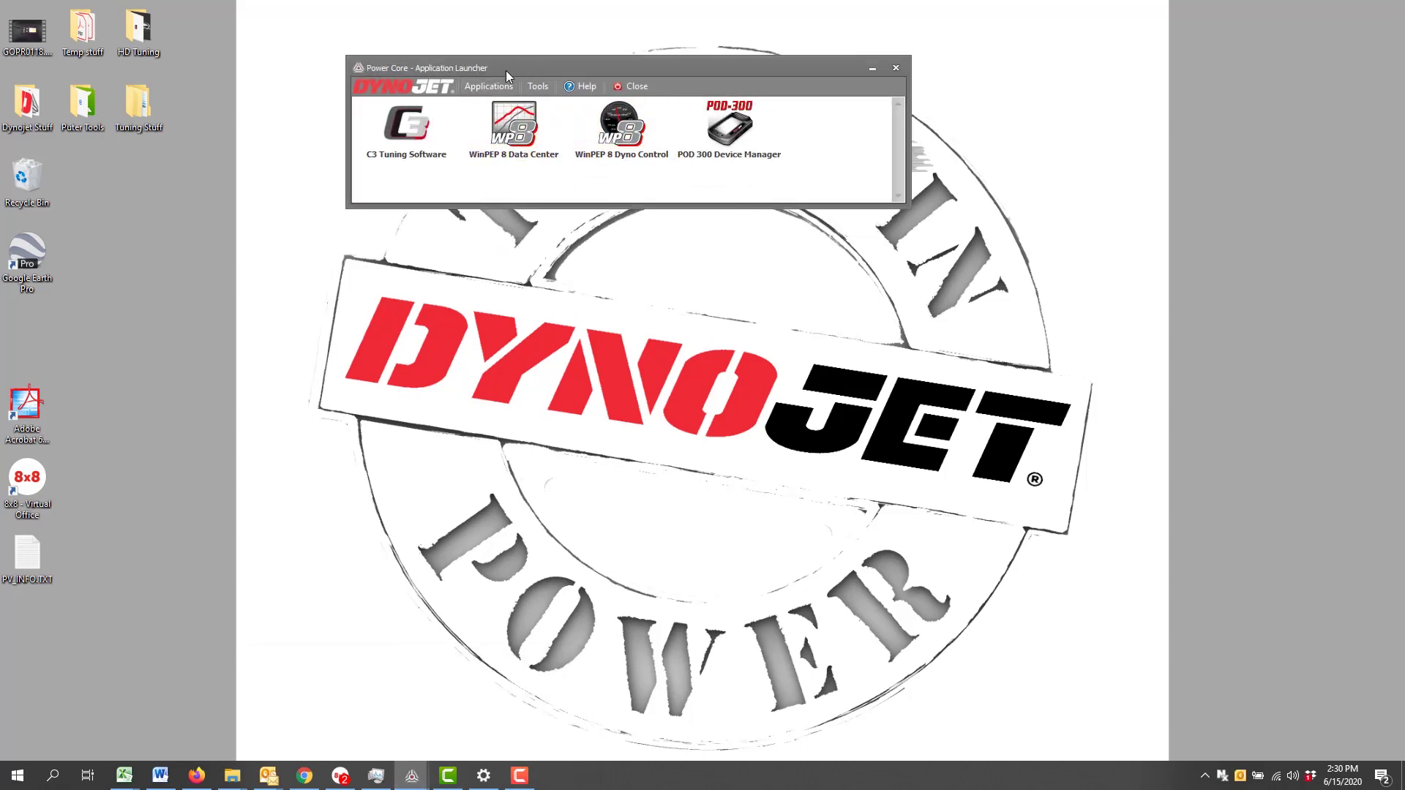
left_click_drag(525, 68, 464, 50)
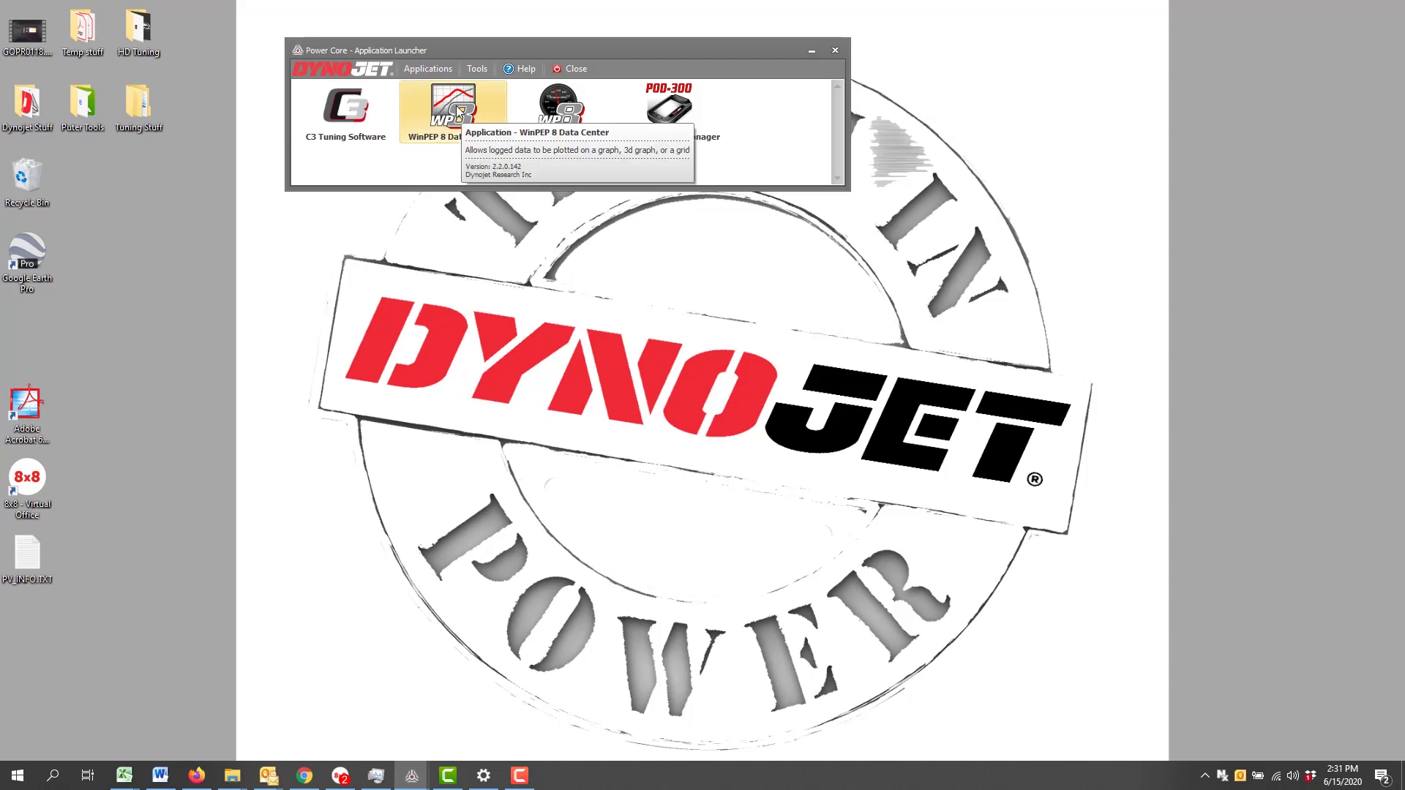
left_click(337, 124)
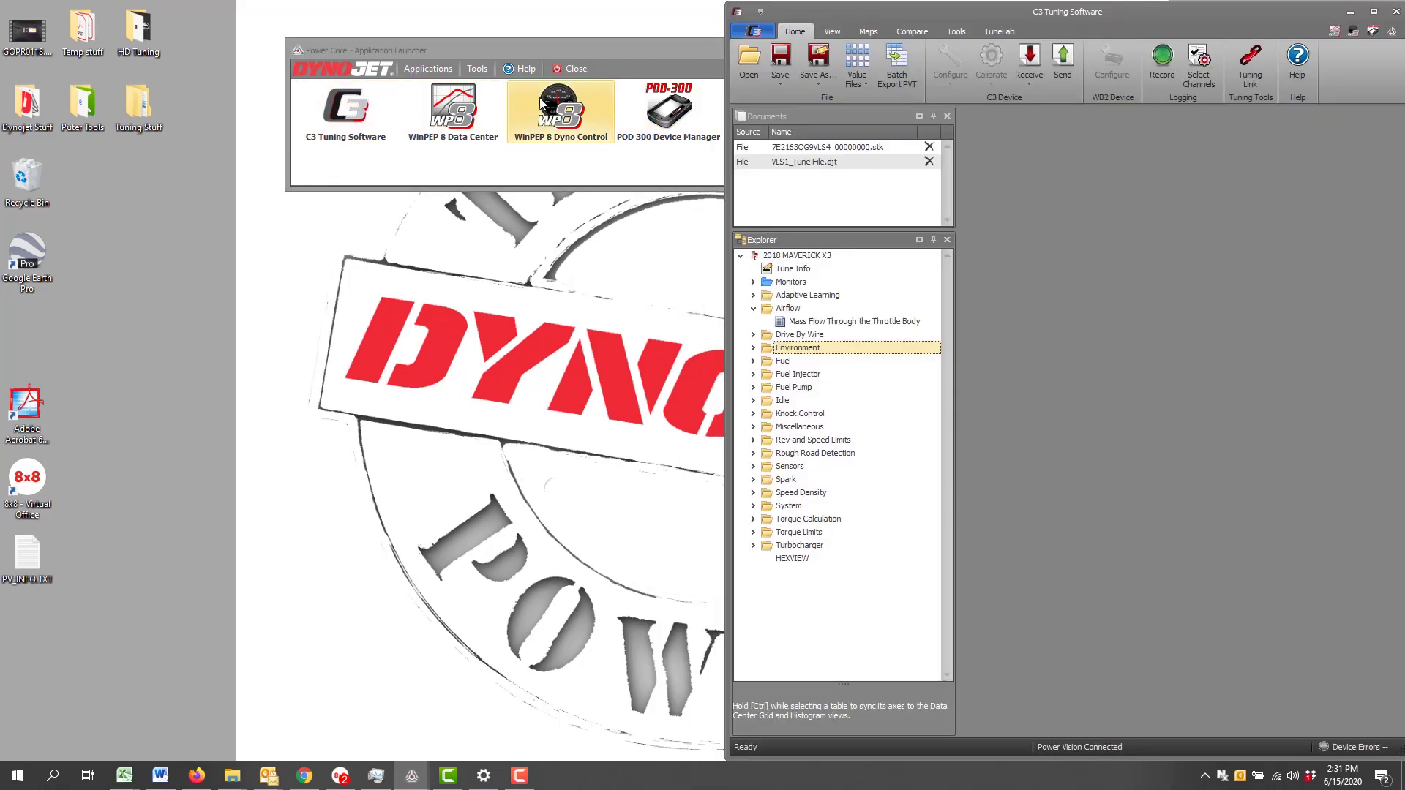
Launch WinPEP 8 Data Center, set its graph readout to about 3.16 s, then bring C3 forward
left_click(457, 111)
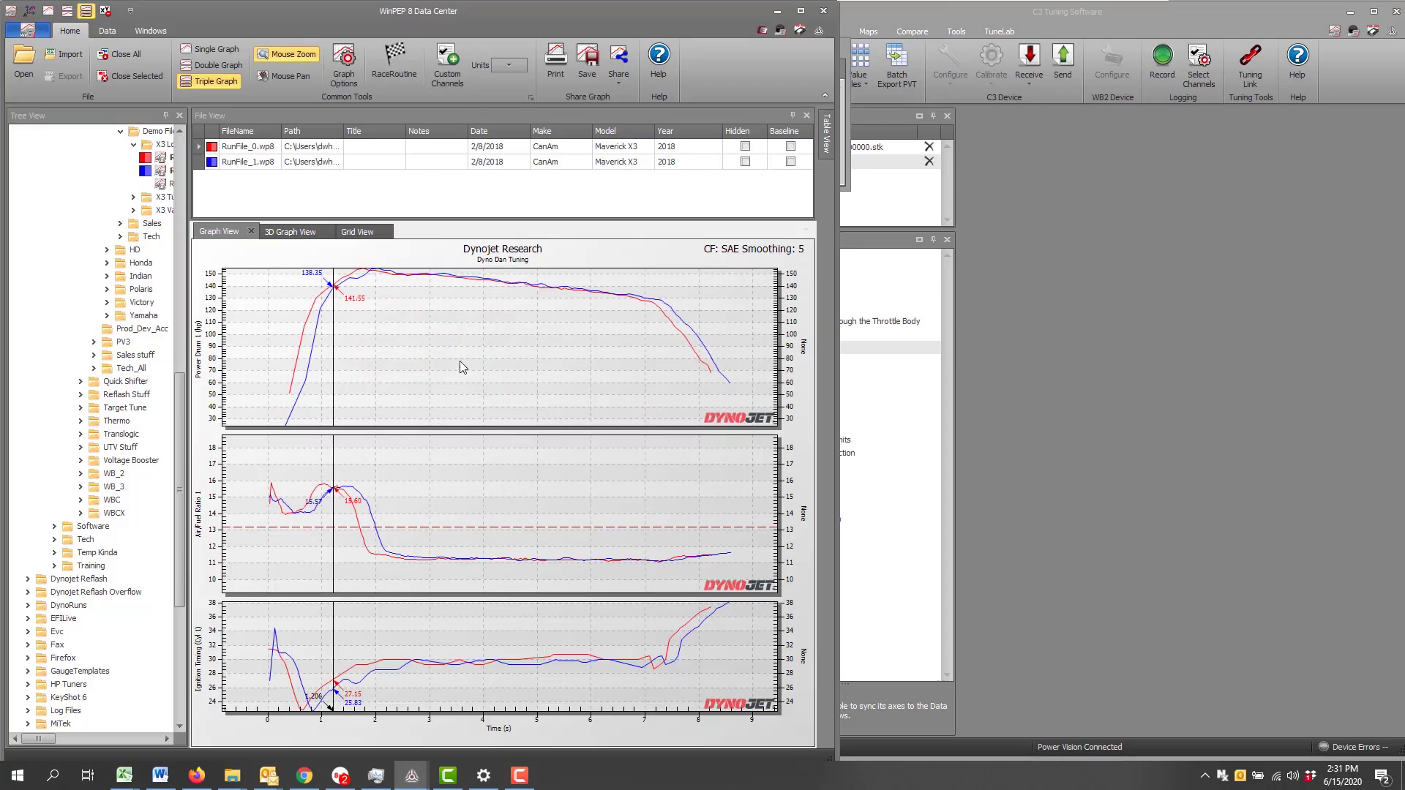
left_click(438, 349)
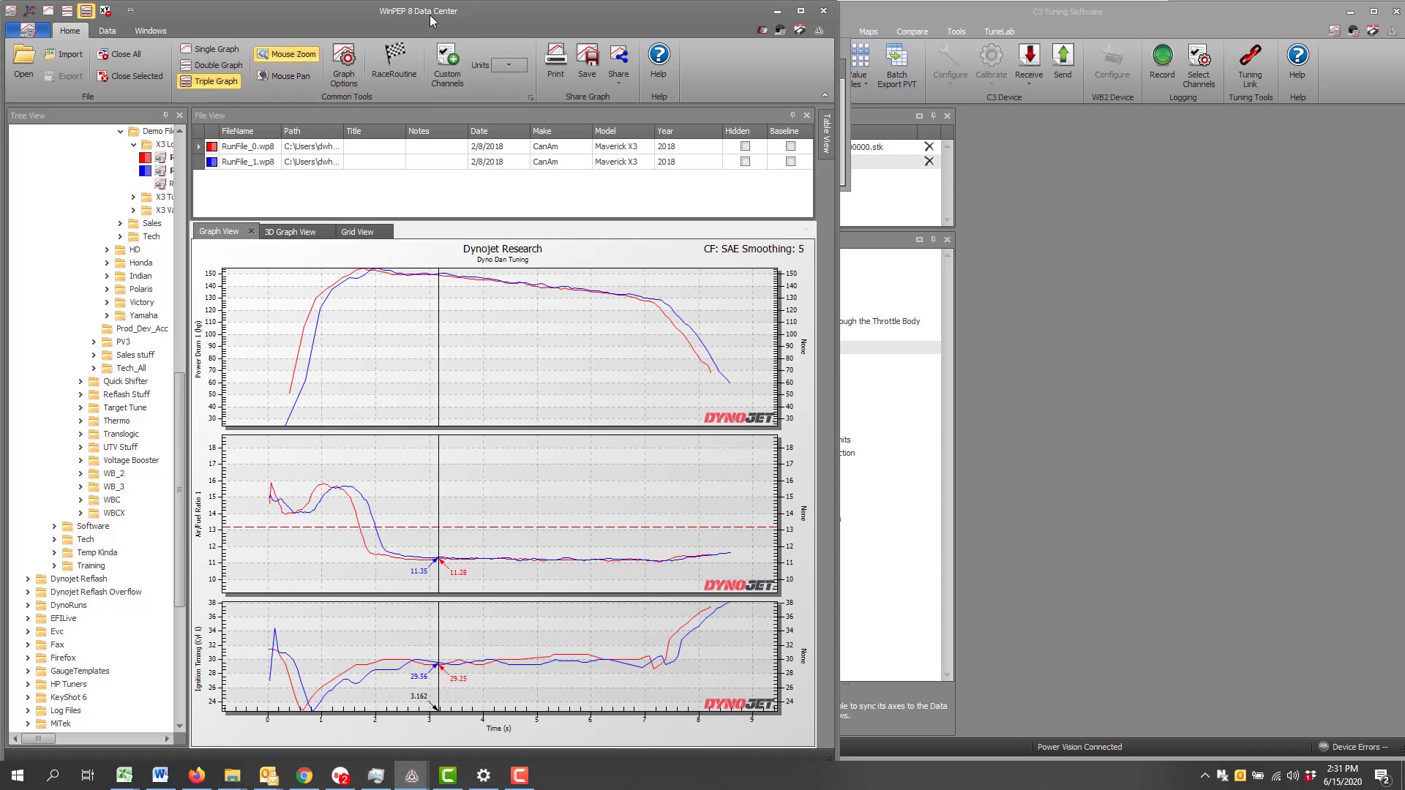
left_click(1168, 270)
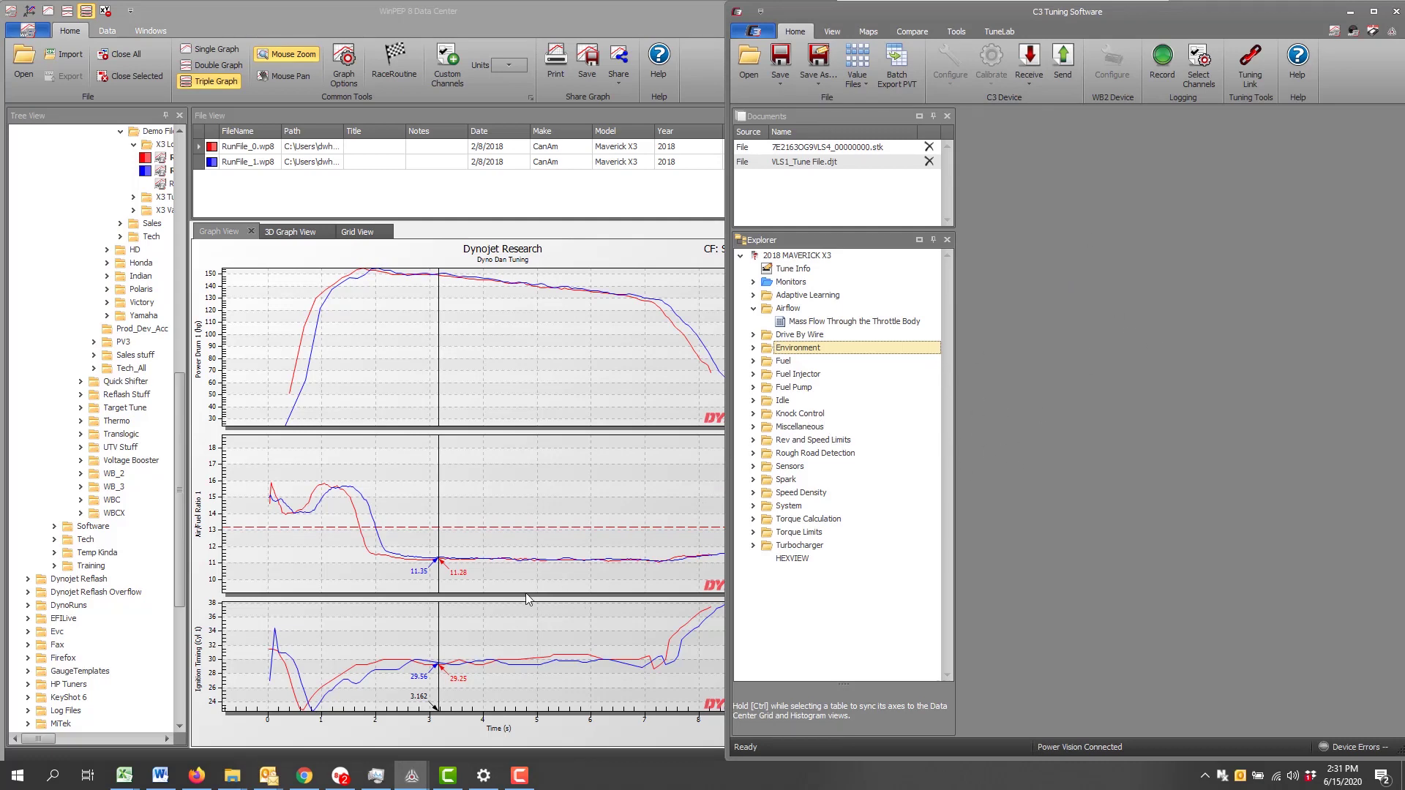
mouse_move(233, 778)
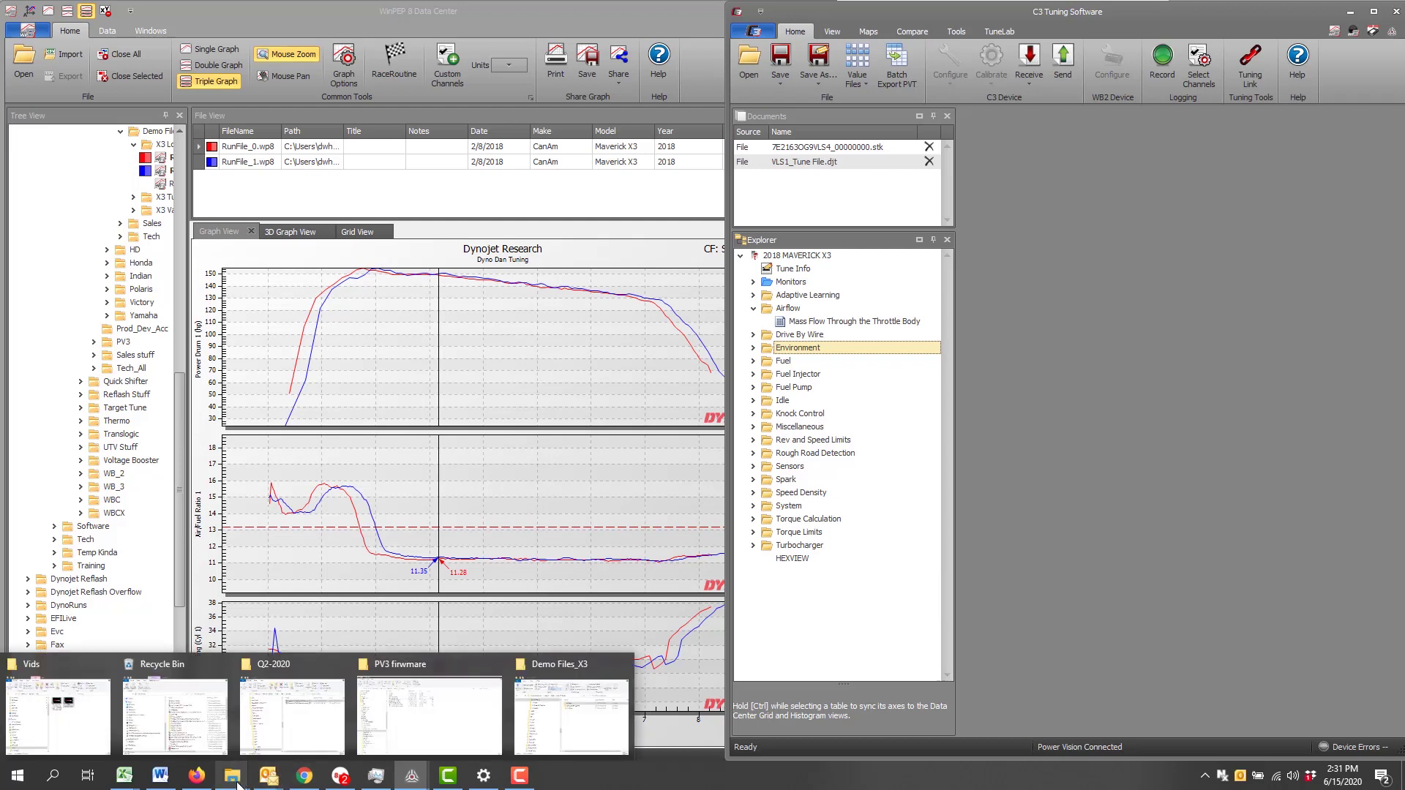
Open the X3 Logs folder in Demo Files_X3 and hide the file name extensions
left_click(562, 724)
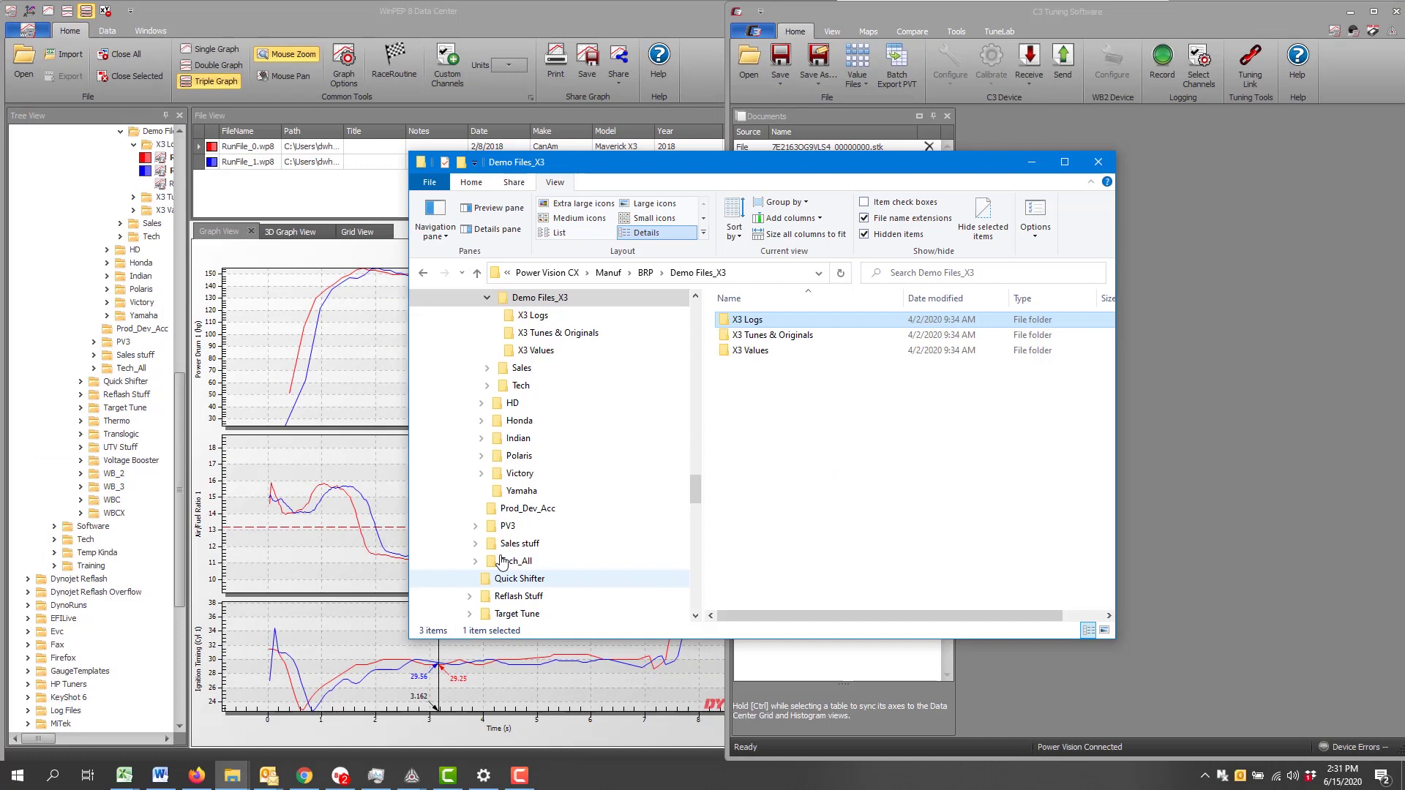
double_click(740, 322)
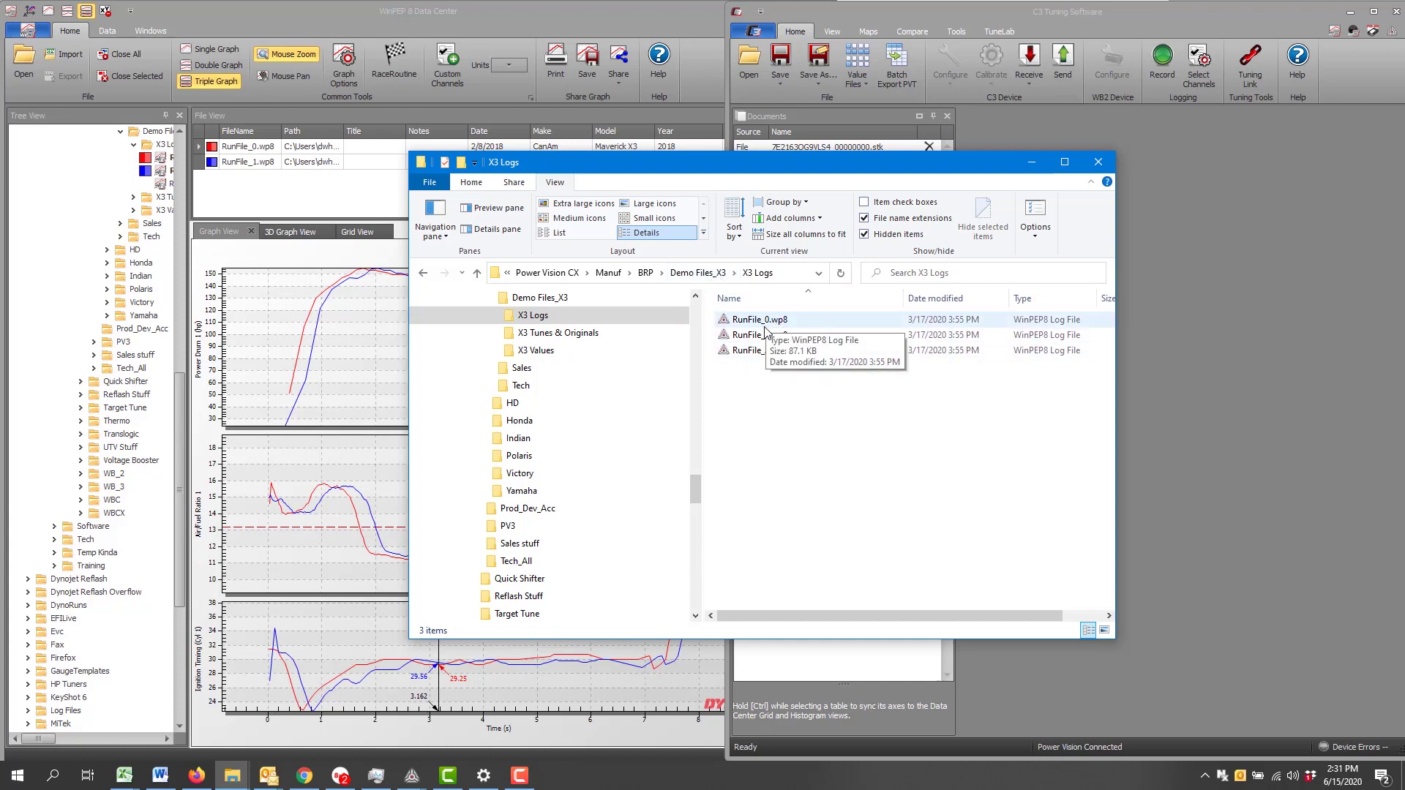
left_click(867, 220)
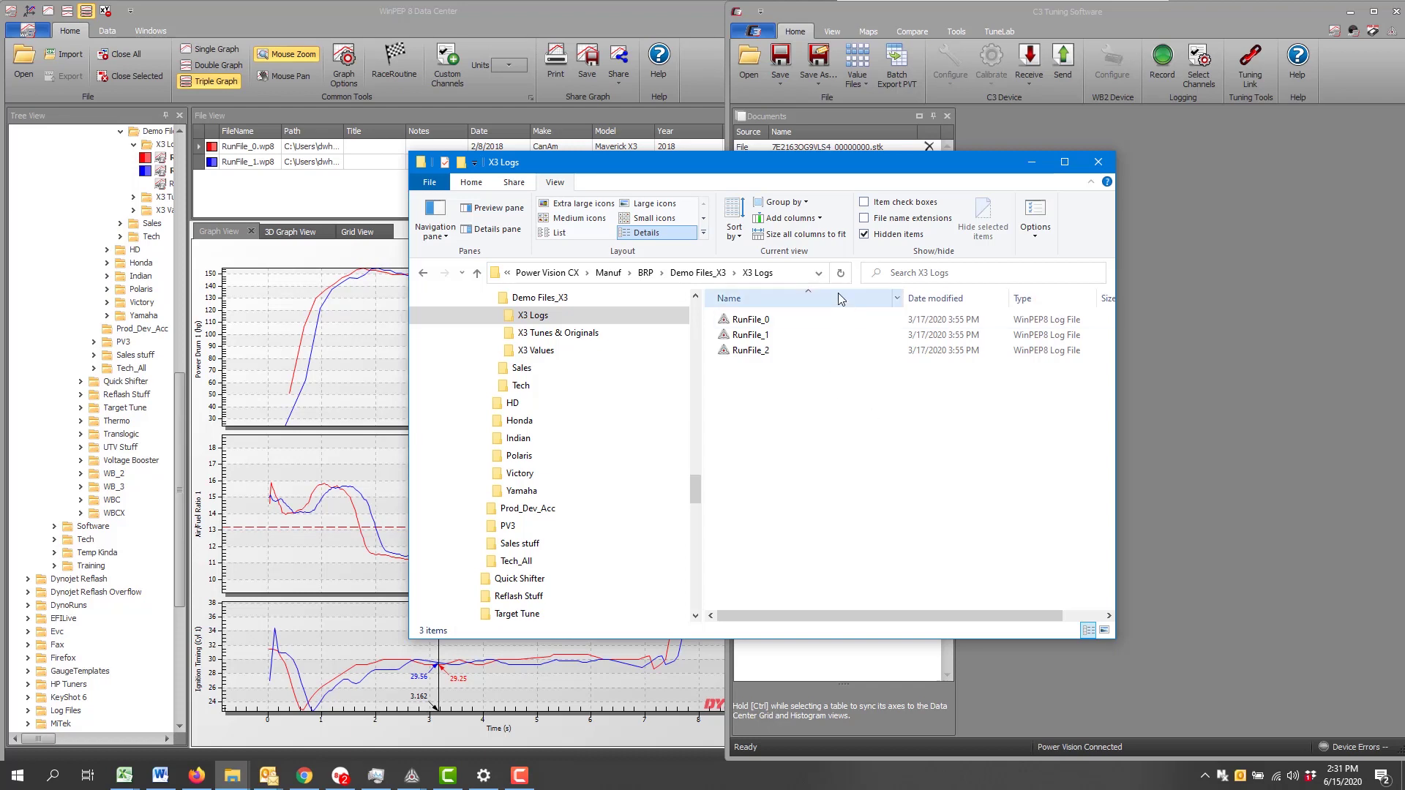
left_click(473, 183)
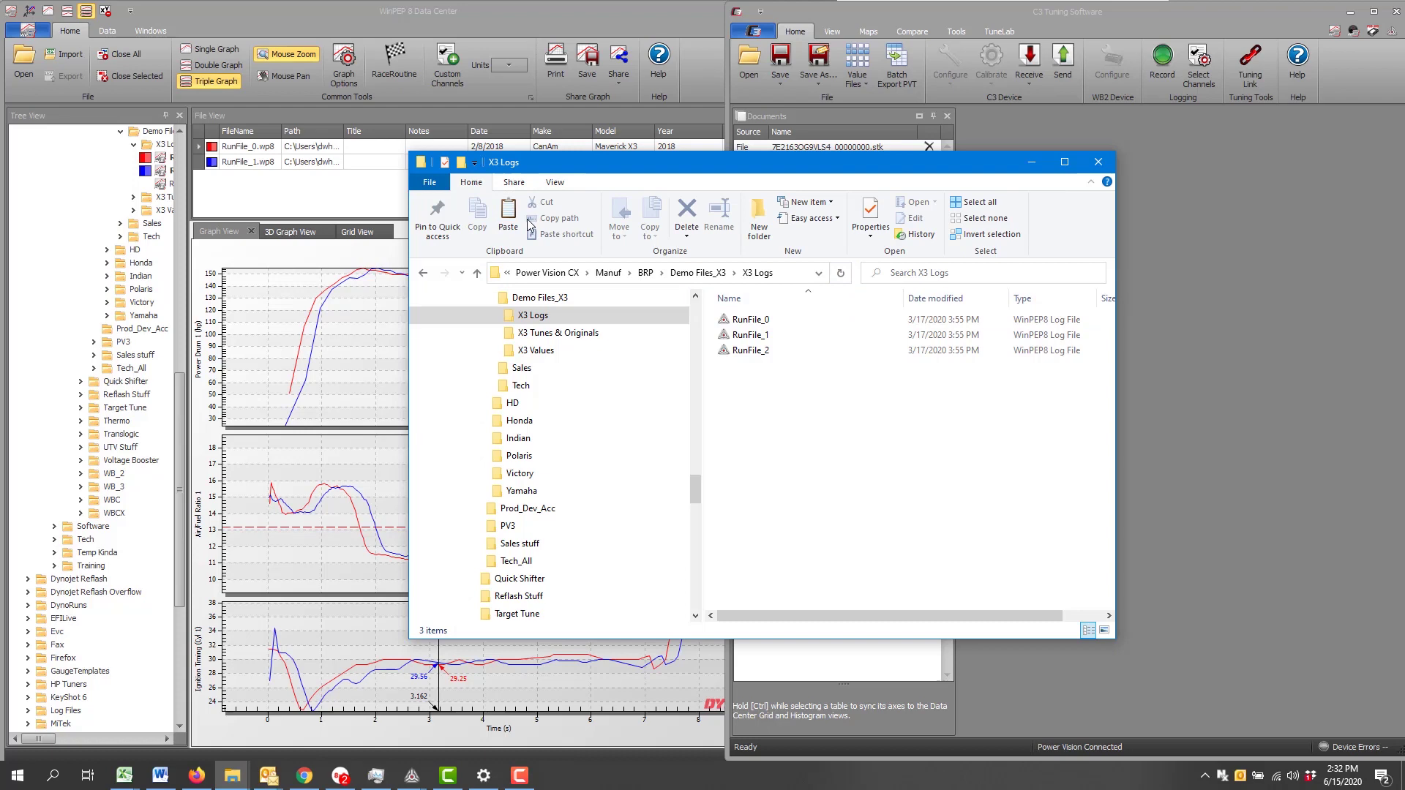
Dismiss Windows search and turn the file name extensions back on in X3 Logs
left_click(51, 777)
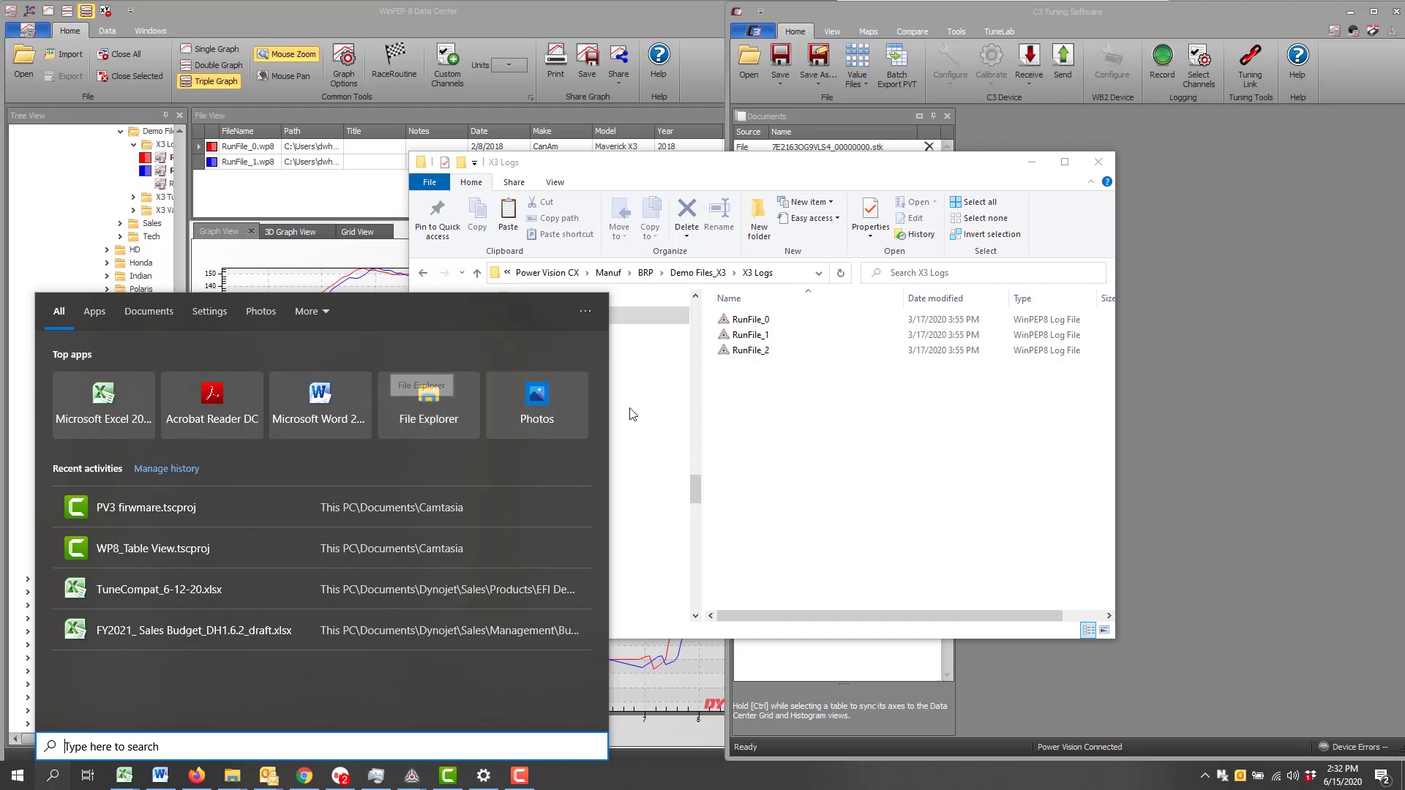
left_click(843, 437)
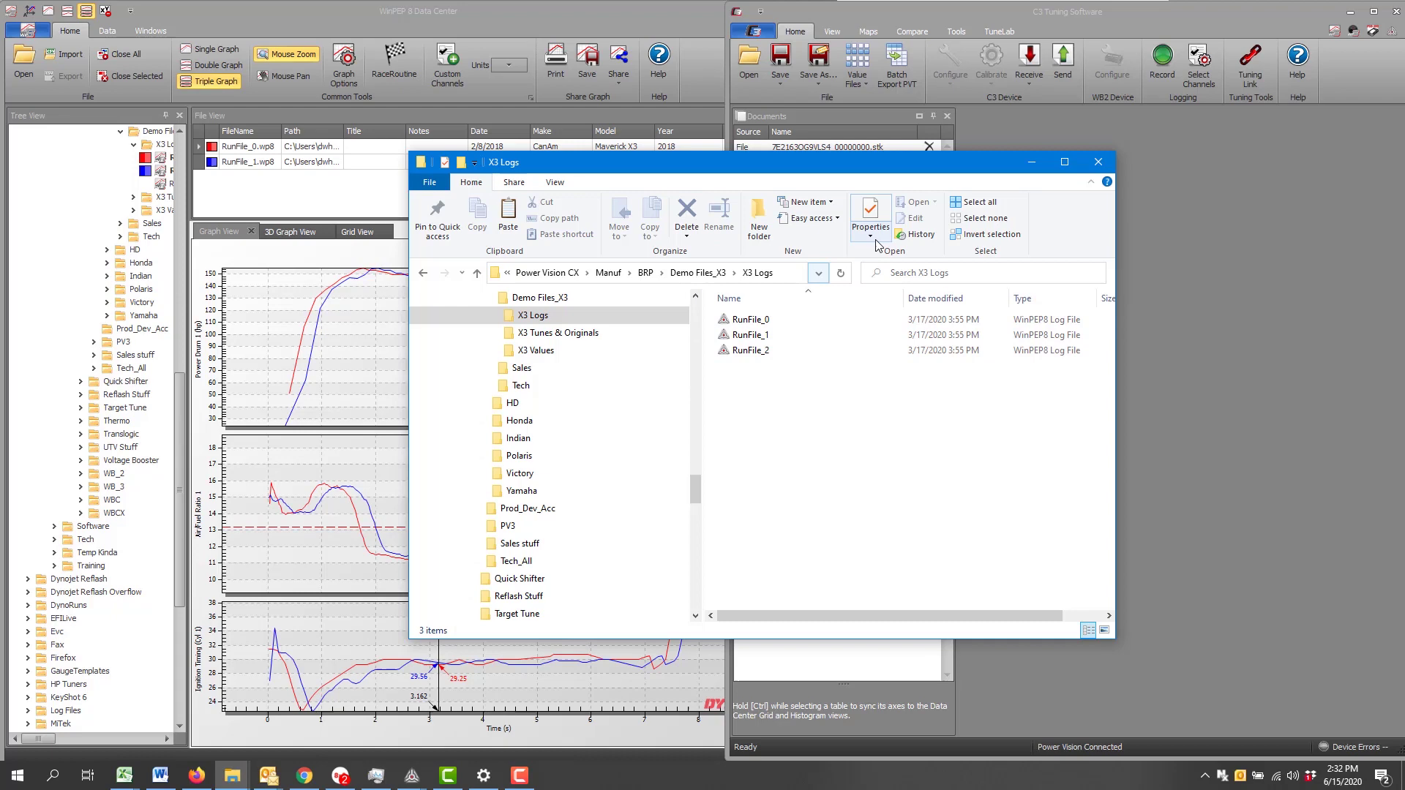
left_click(555, 184)
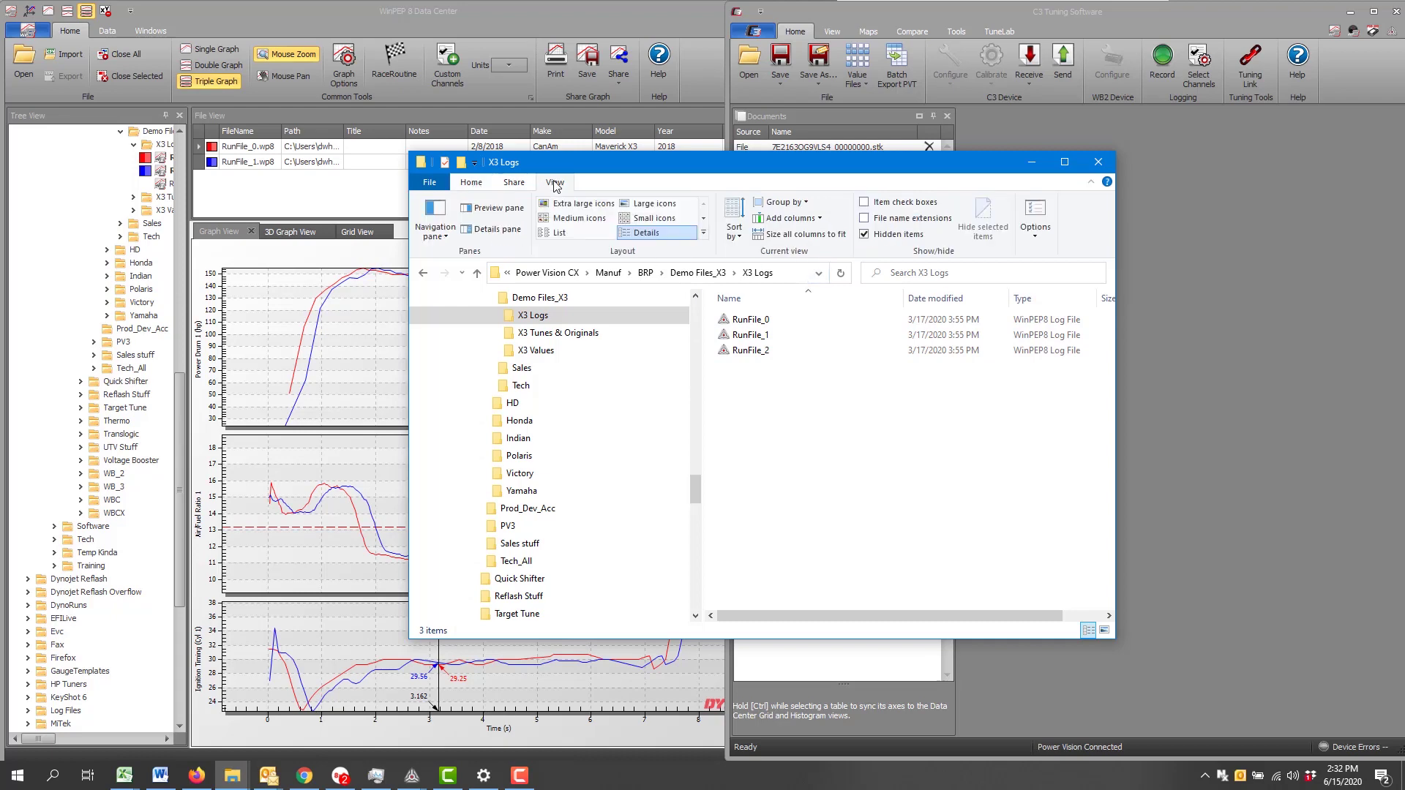
left_click(866, 219)
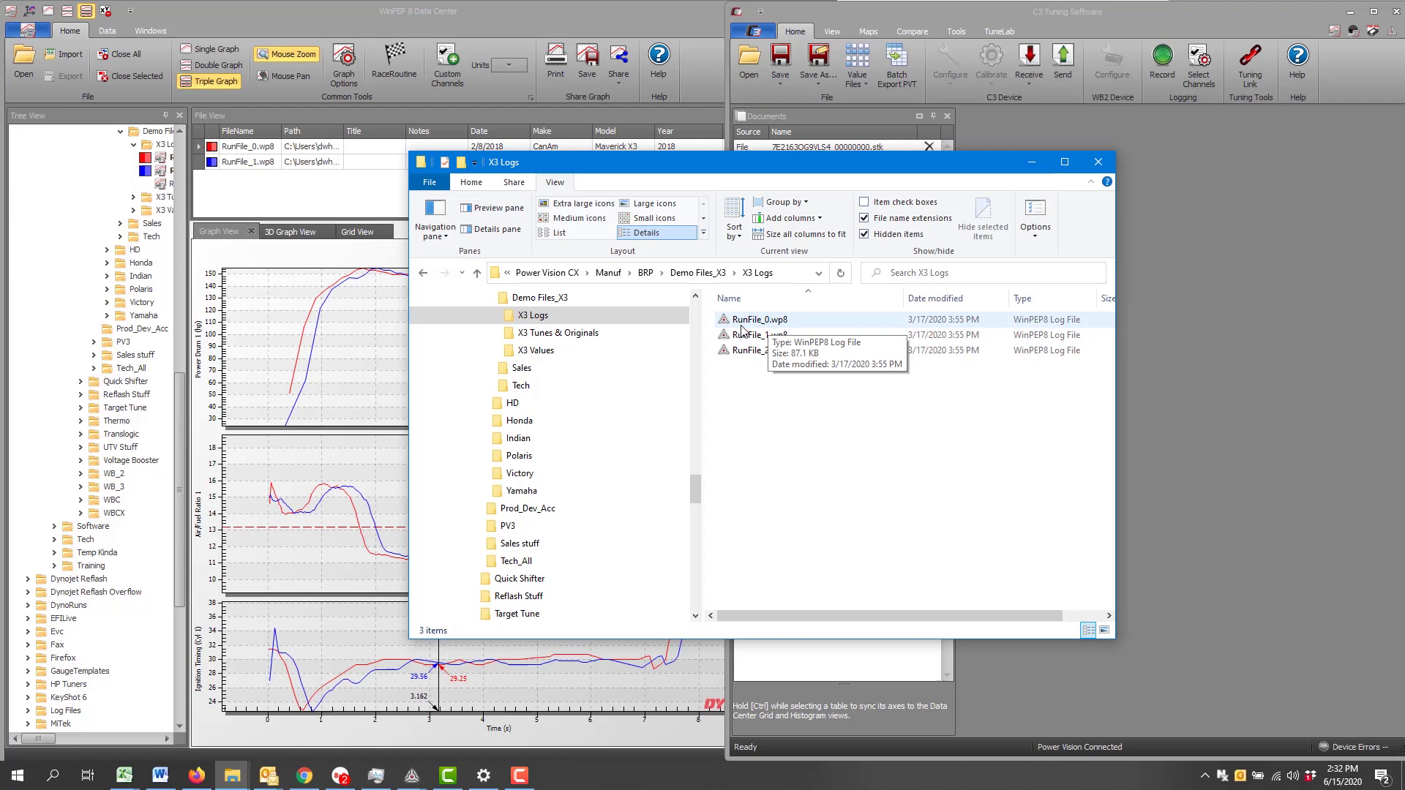
Switch between WinPEP 8 Data Center and the X3 Logs folder window
left_click(364, 21)
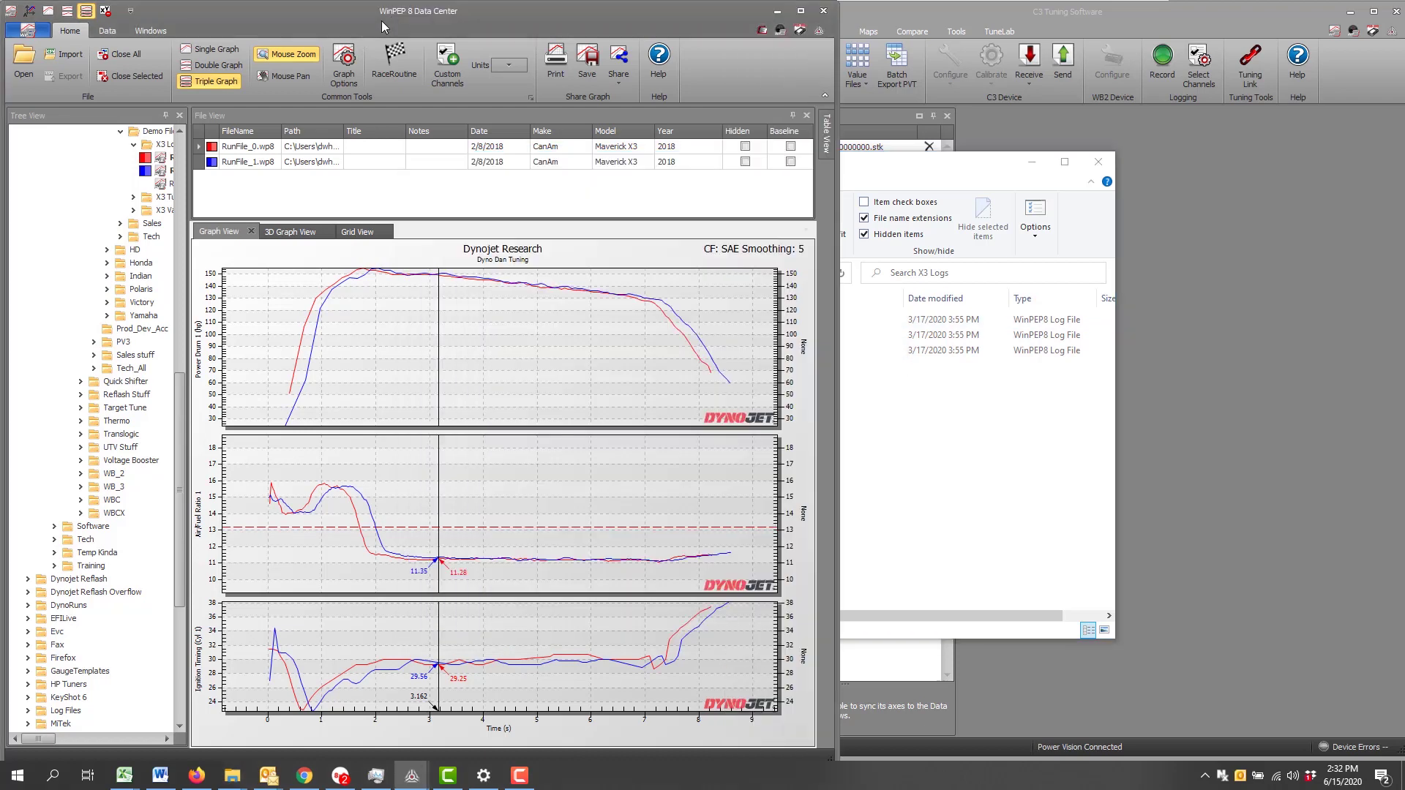
left_click(947, 358)
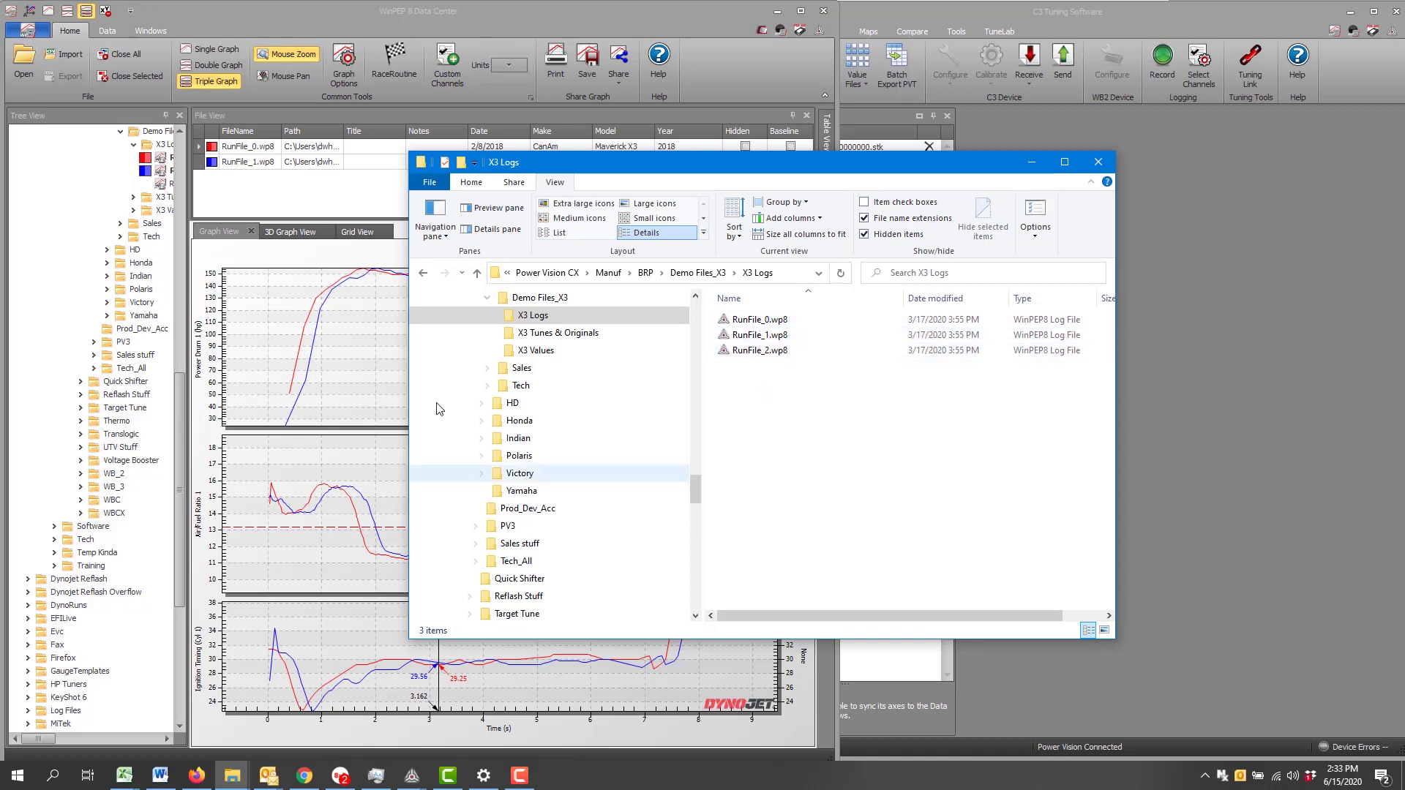
left_click(320, 195)
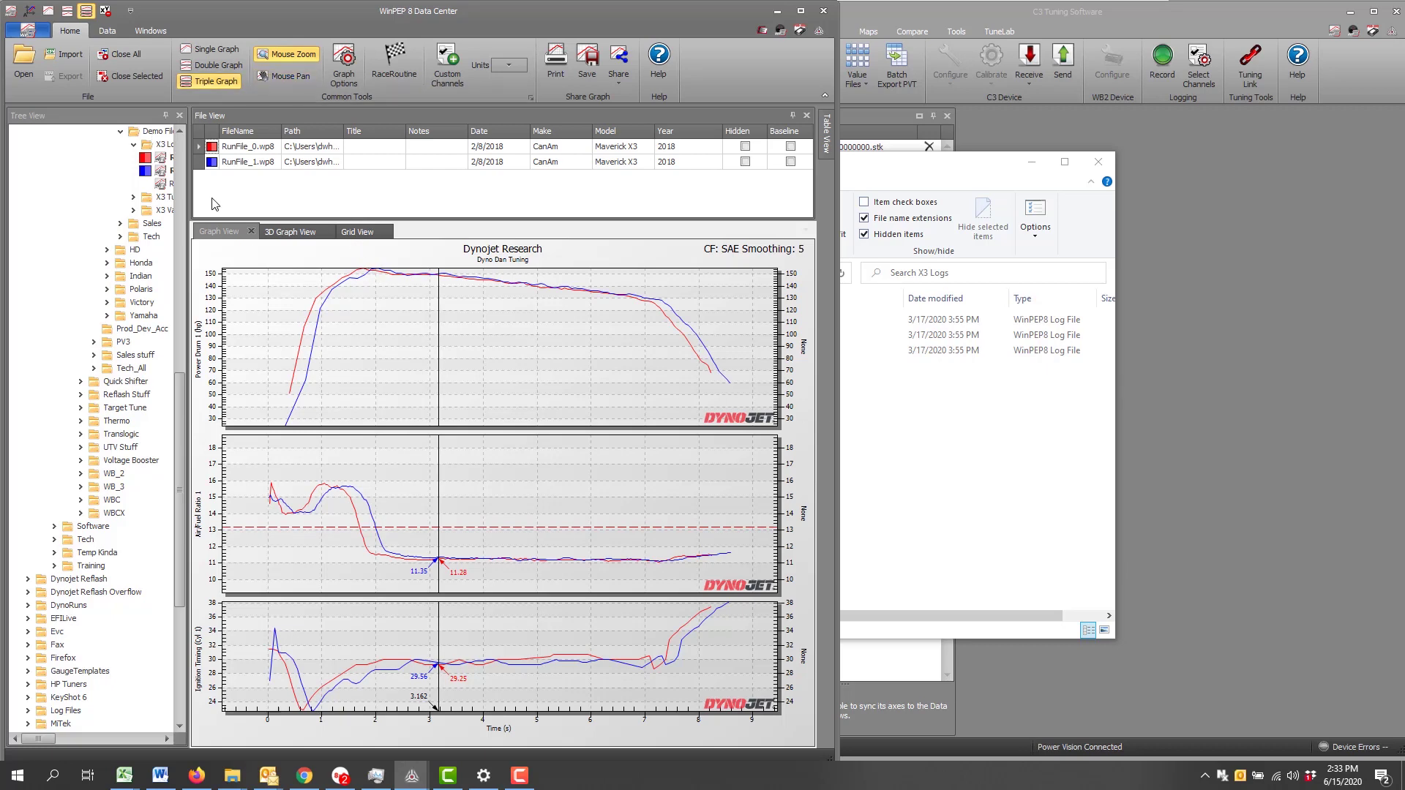
Cancel WinPEP's Open dialog and drag RunFile_2.wp8 from X3 Logs in as a third run
left_click(25, 70)
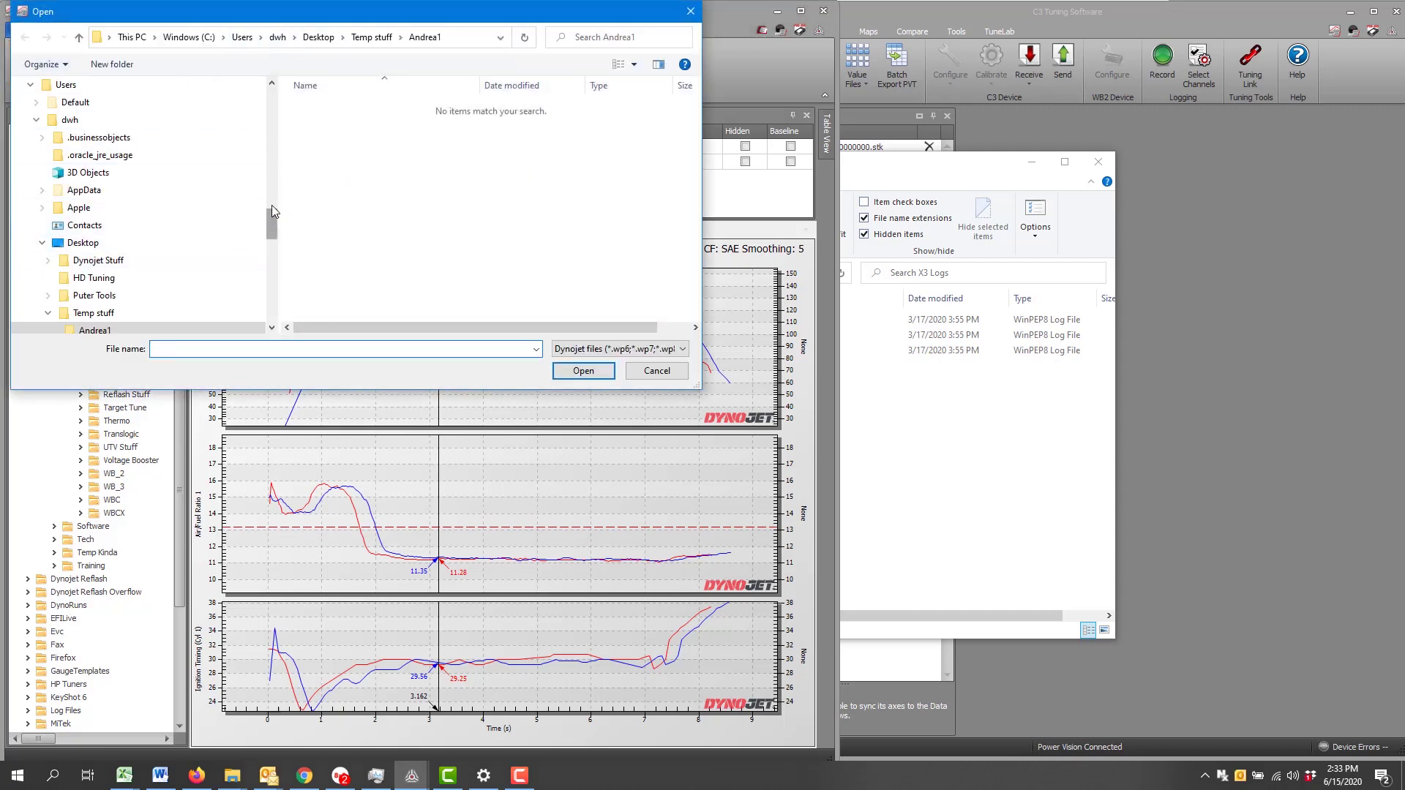
scroll(272, 212, "up", 3)
left_click(638, 377)
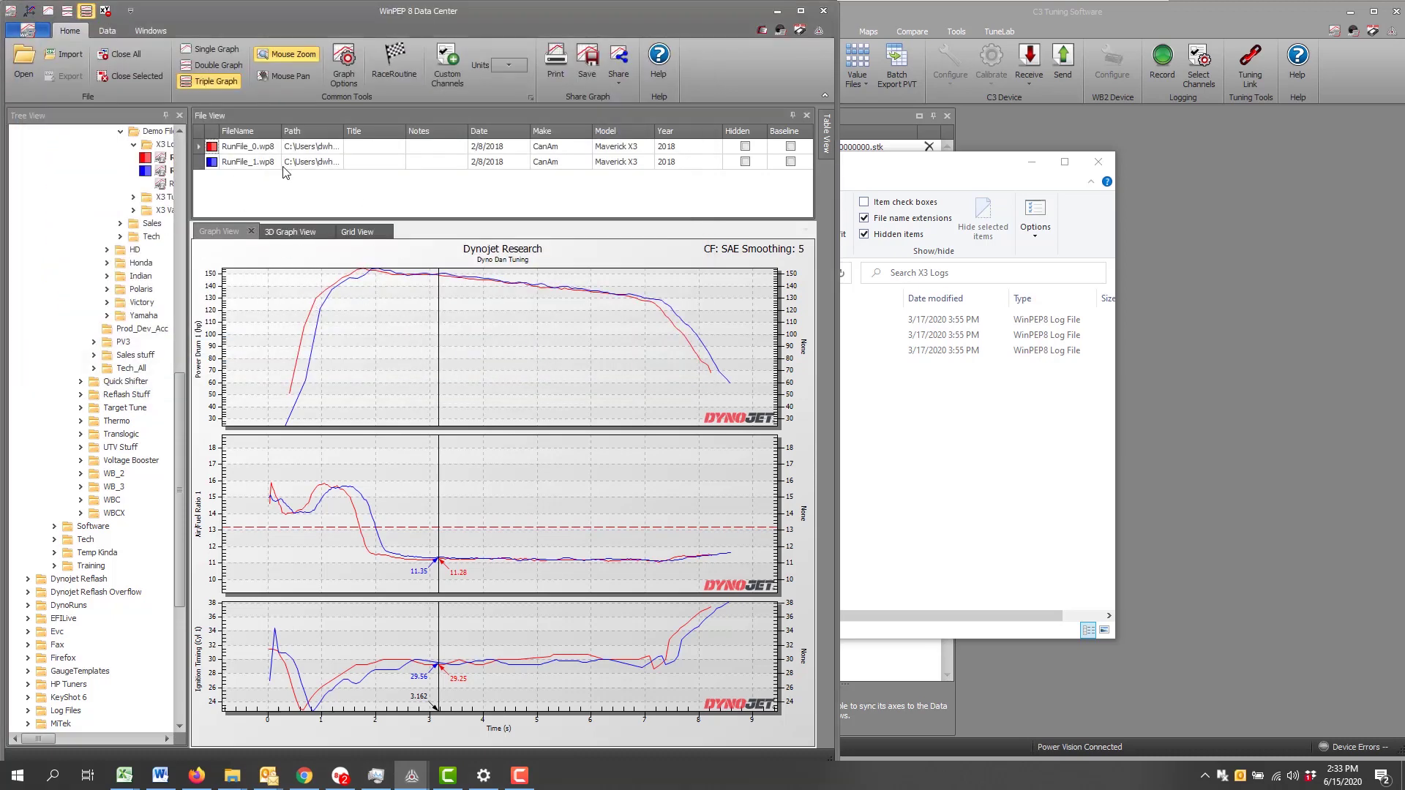
left_click(998, 499)
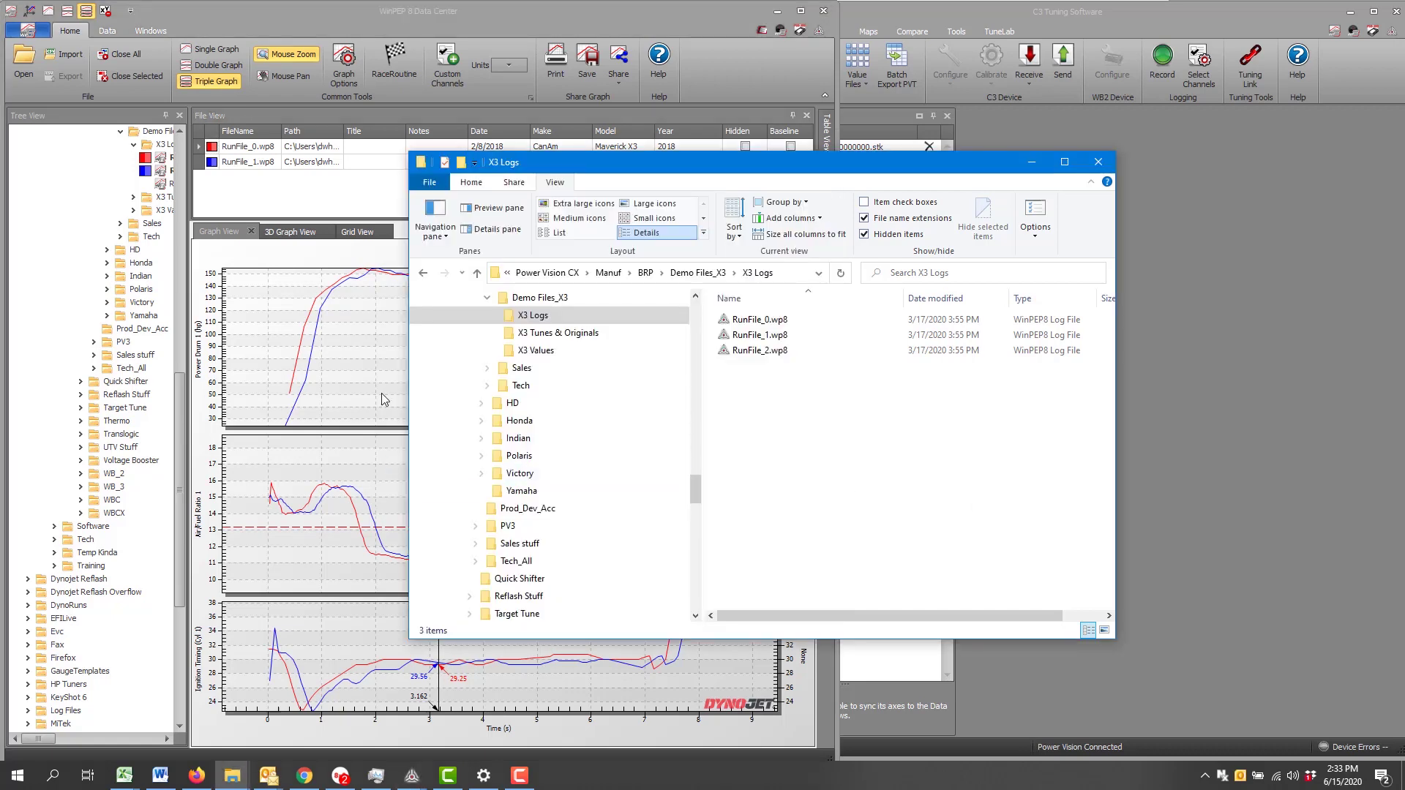
left_click_drag(767, 354, 326, 194)
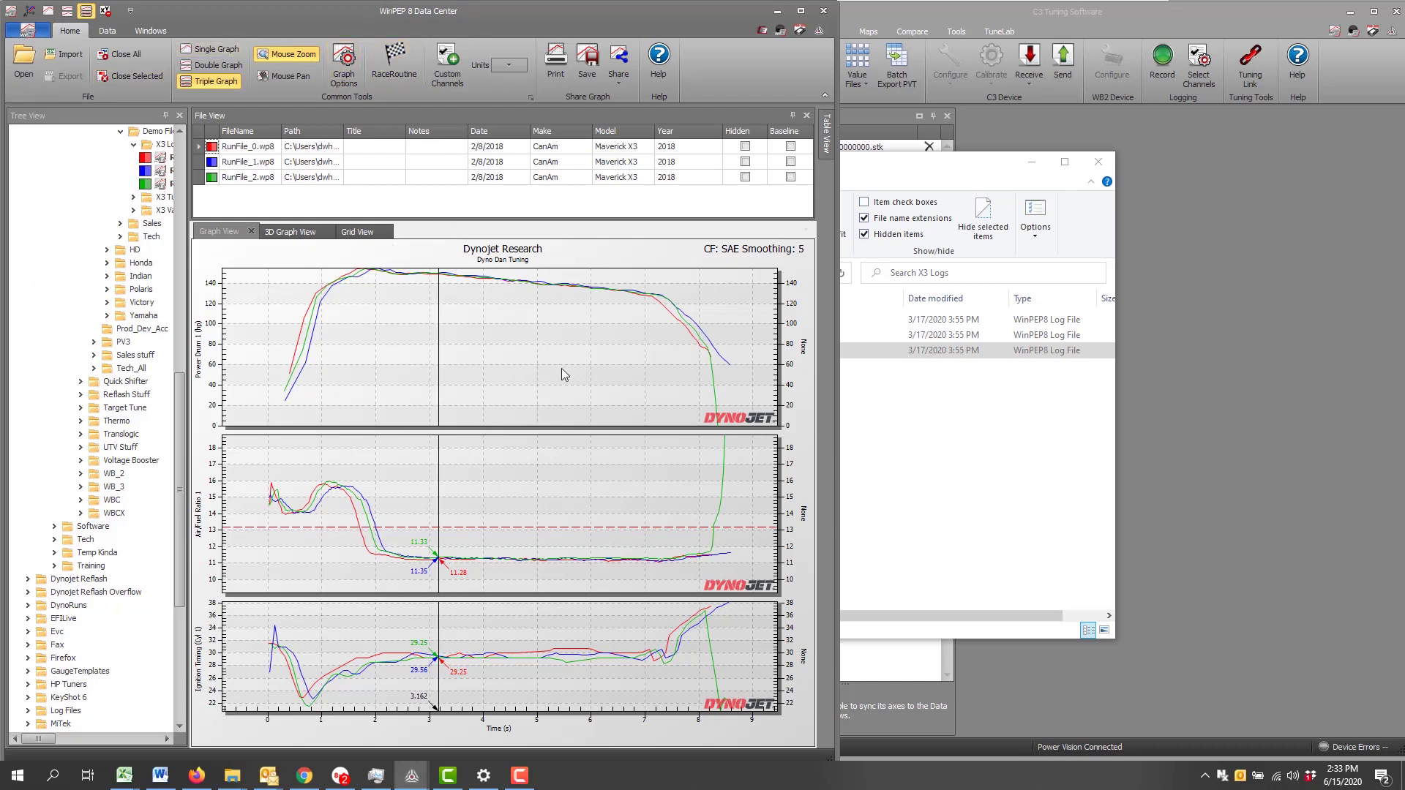
Place the WinPEP graph marker at -0.139 s and open the graph's right-click menu
left_click(957, 455)
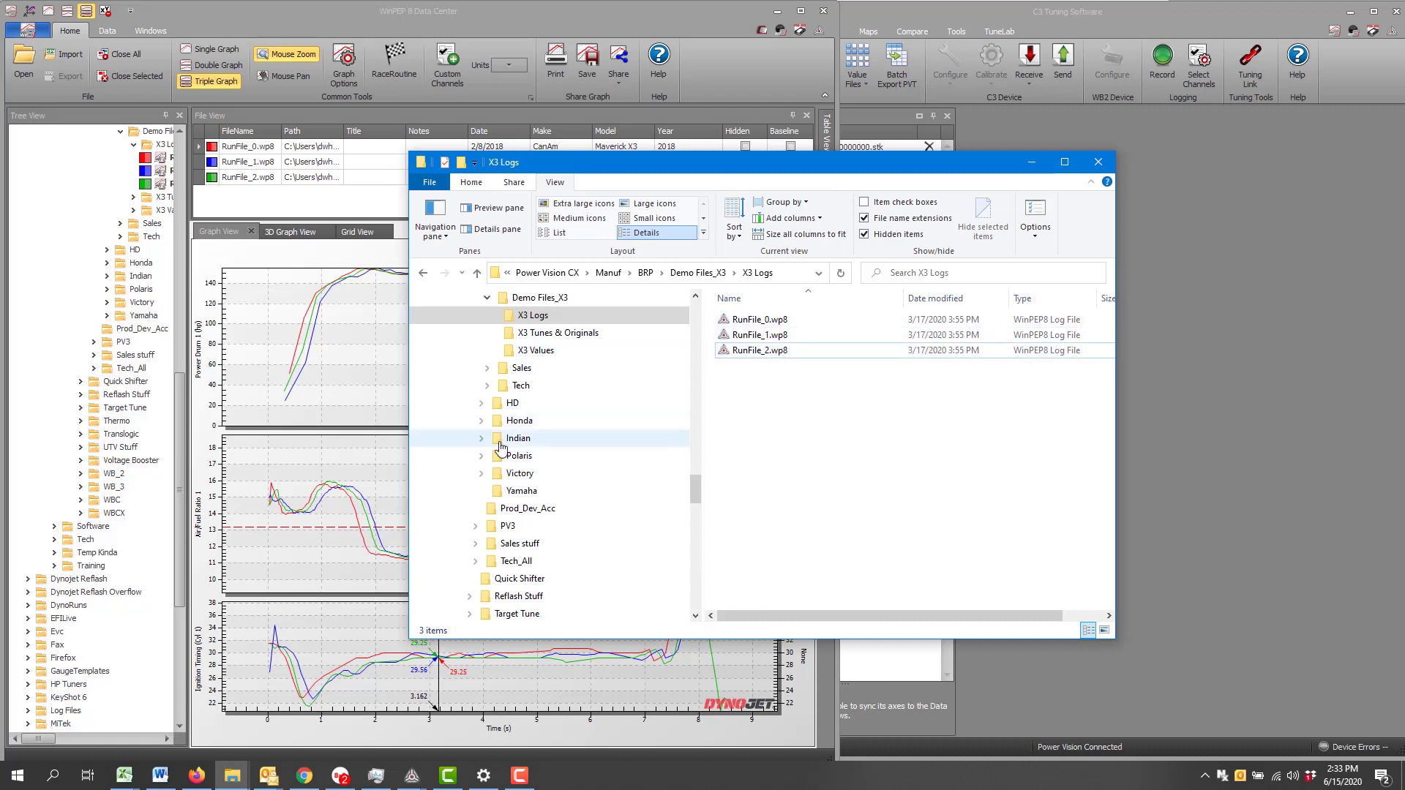
left_click(346, 357)
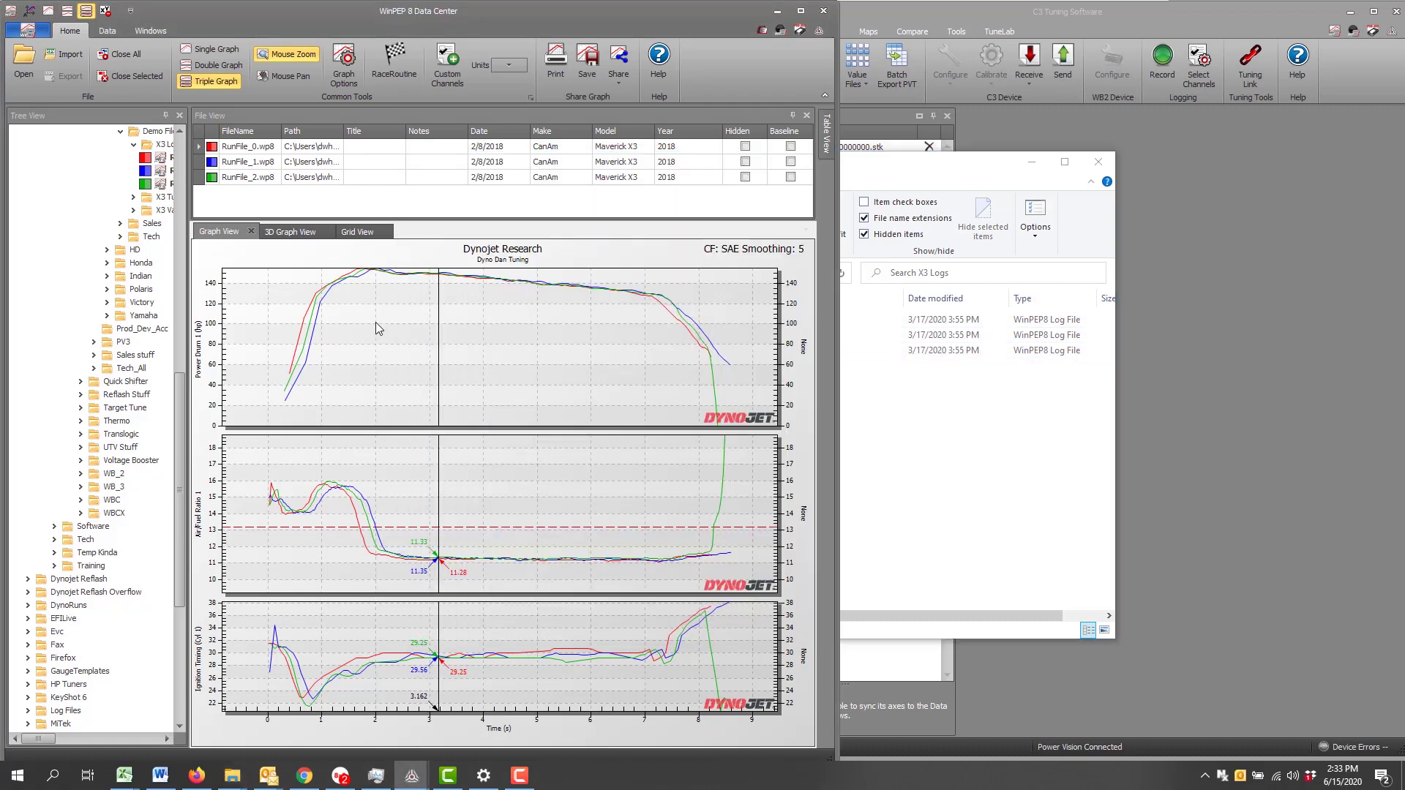
left_click(956, 416)
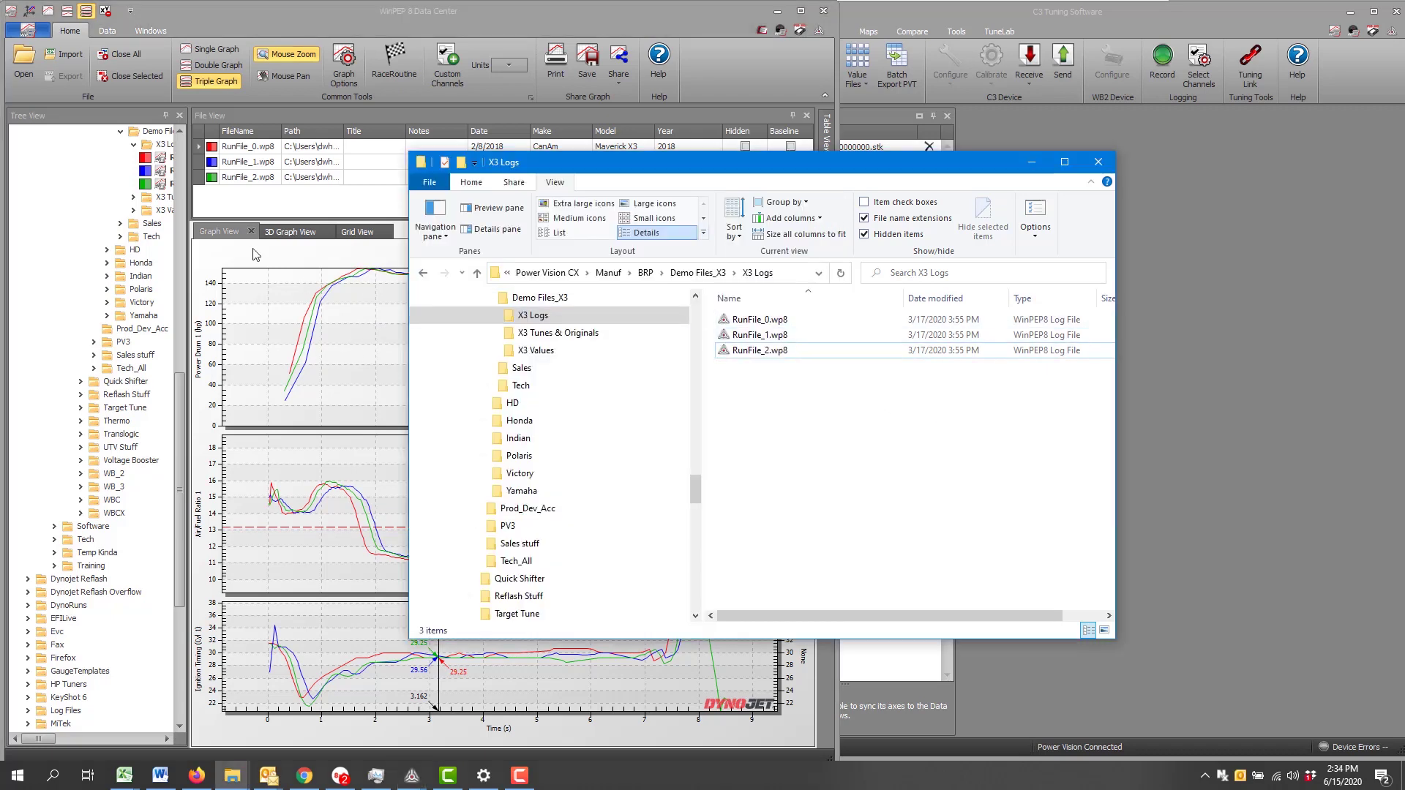
left_click(261, 333)
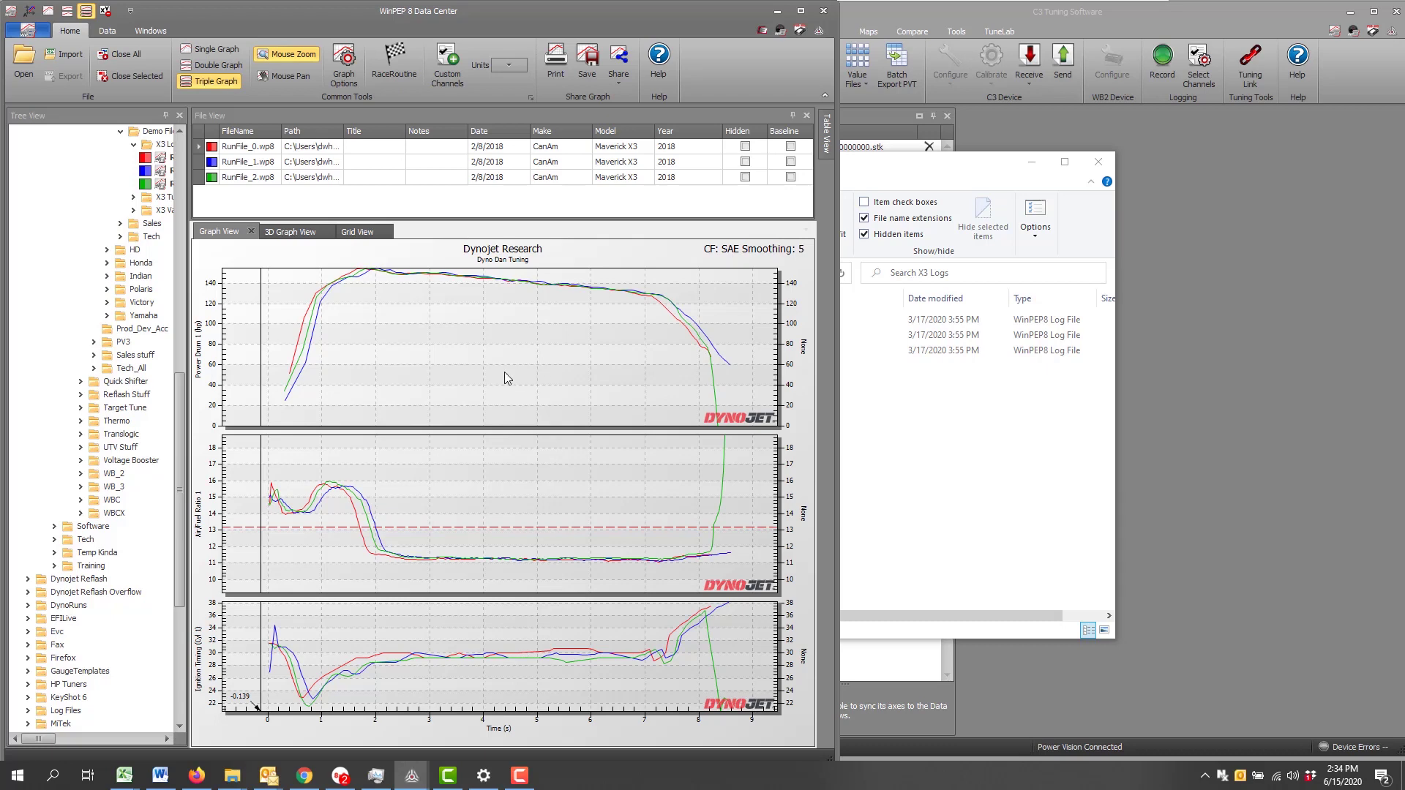
right_click(461, 357)
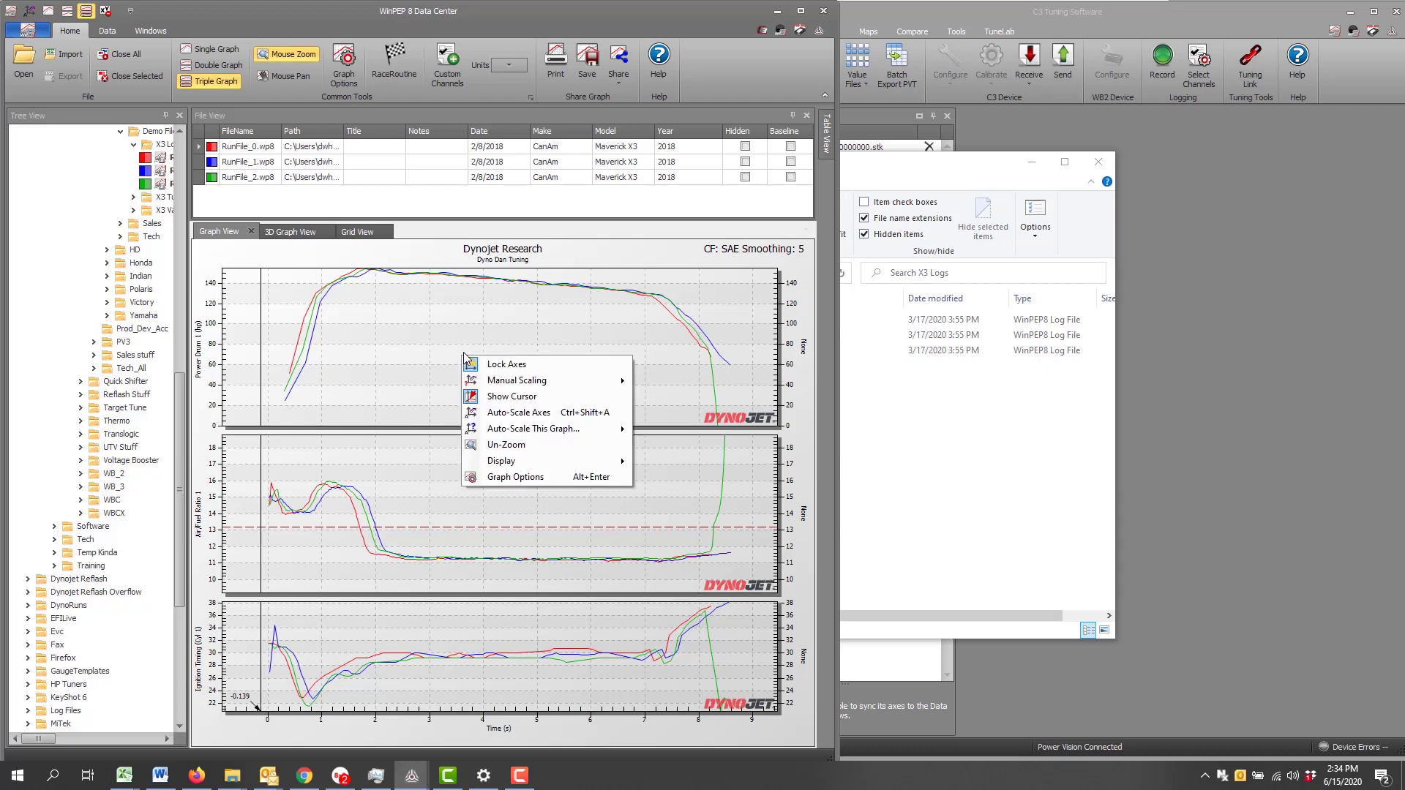
Move from X3 Logs to X3 Tunes & Originals and select the 7E2163OG9VLS4_00000000.stk file
left_click(919, 415)
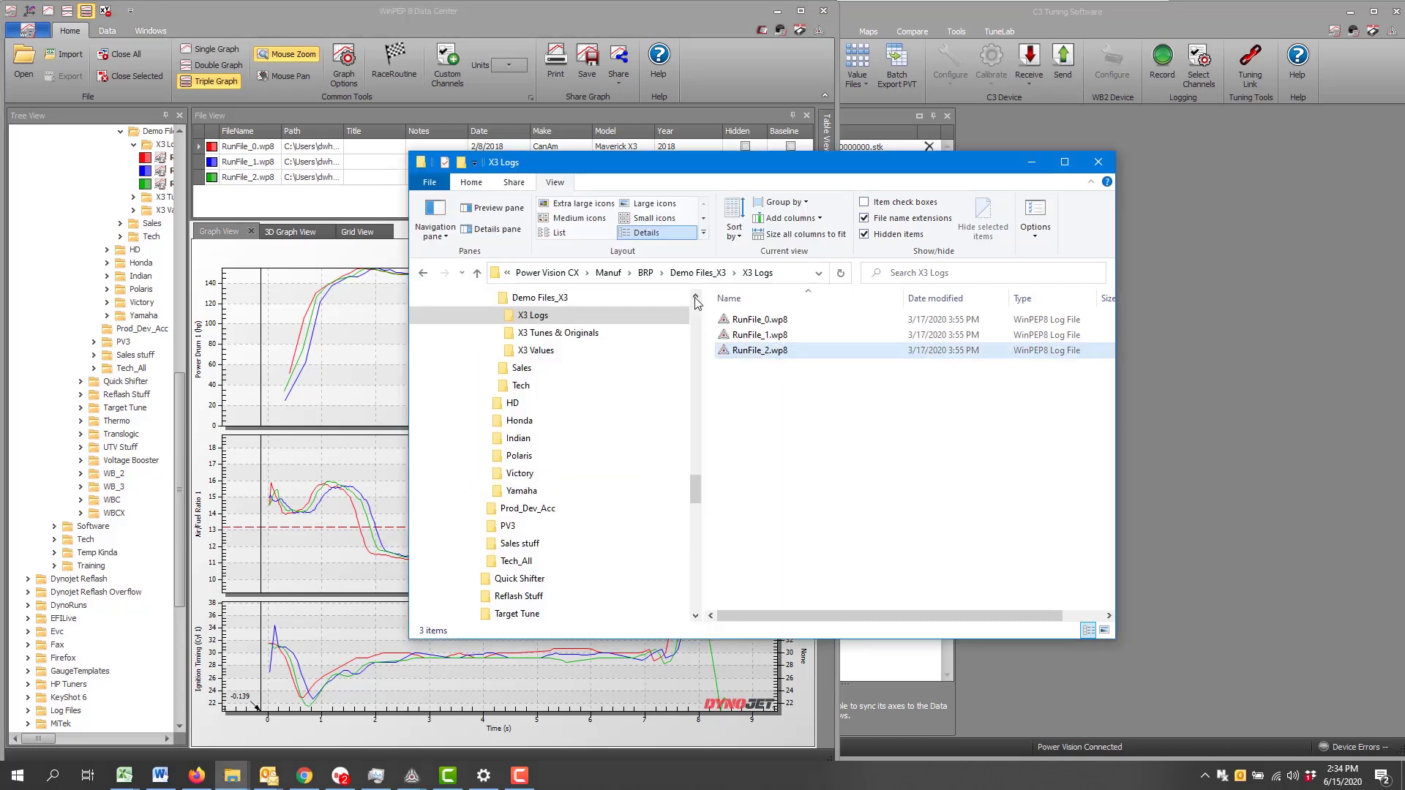
left_click(704, 274)
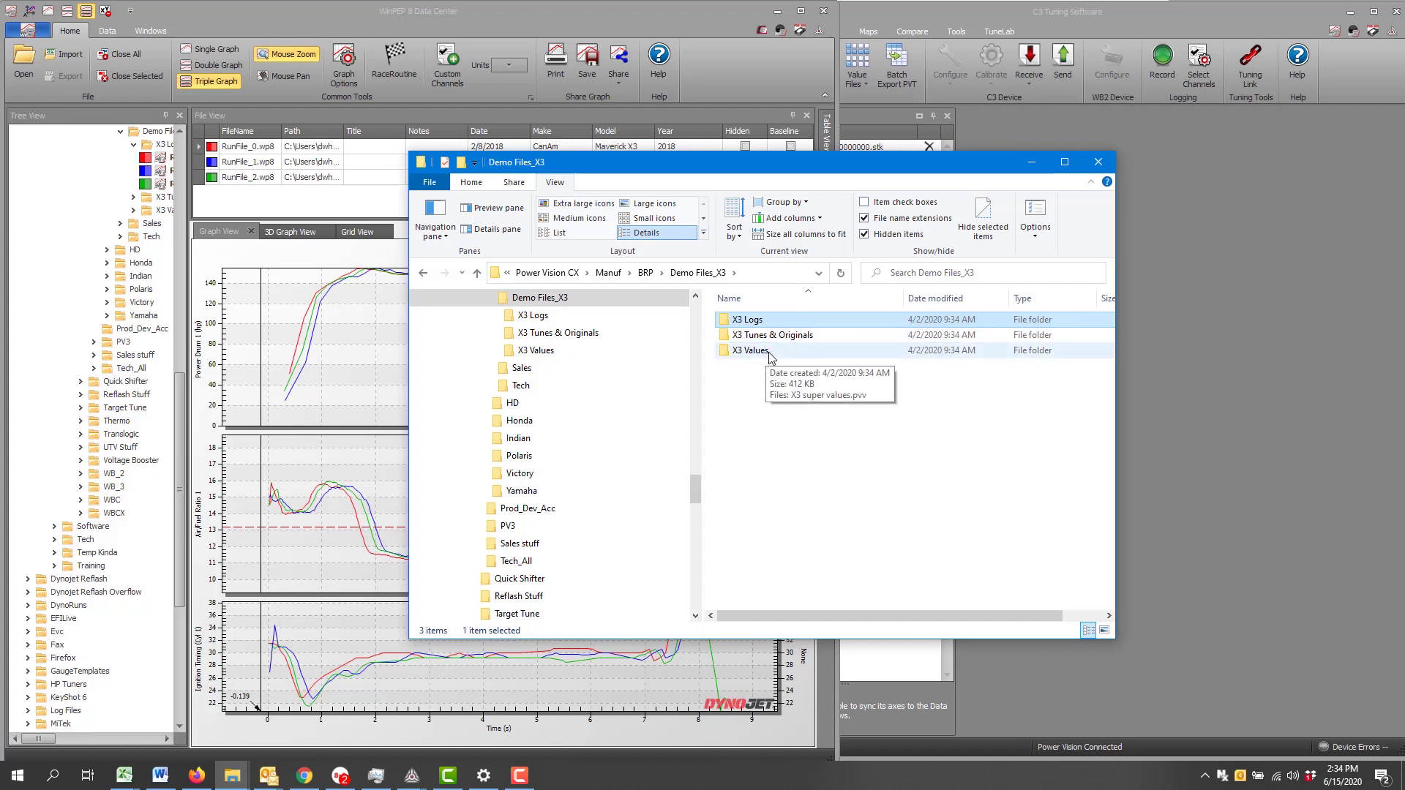
double_click(793, 337)
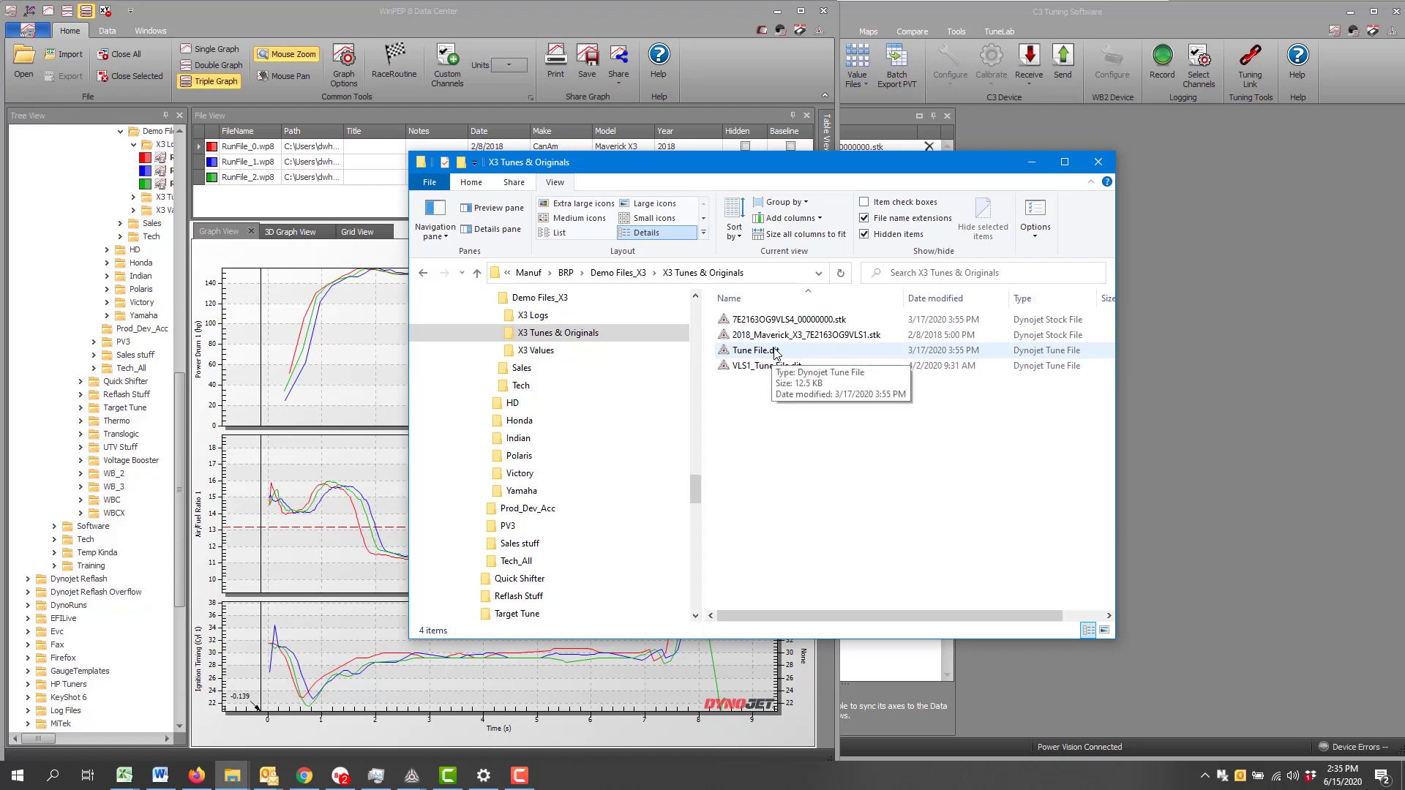
left_click(842, 322)
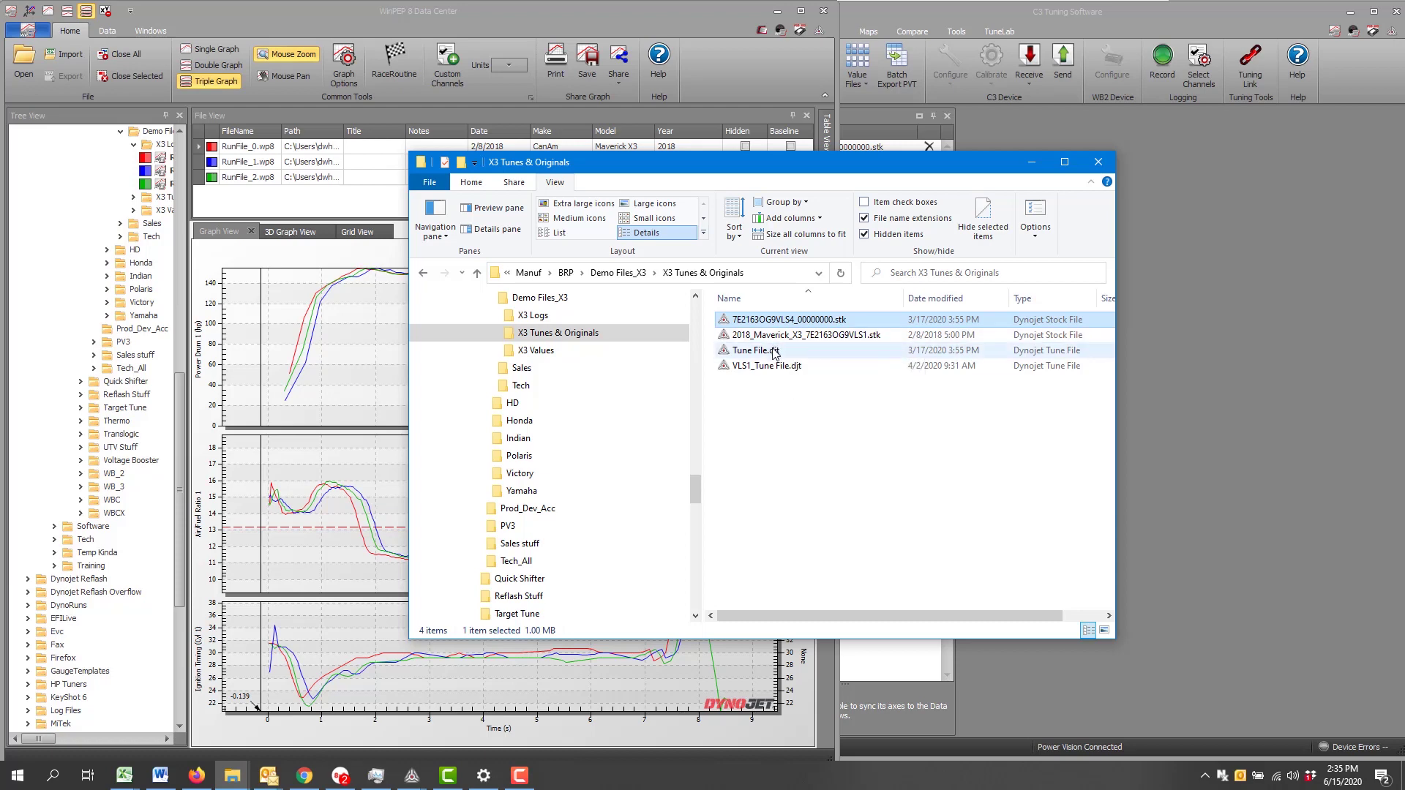
left_click(1183, 340)
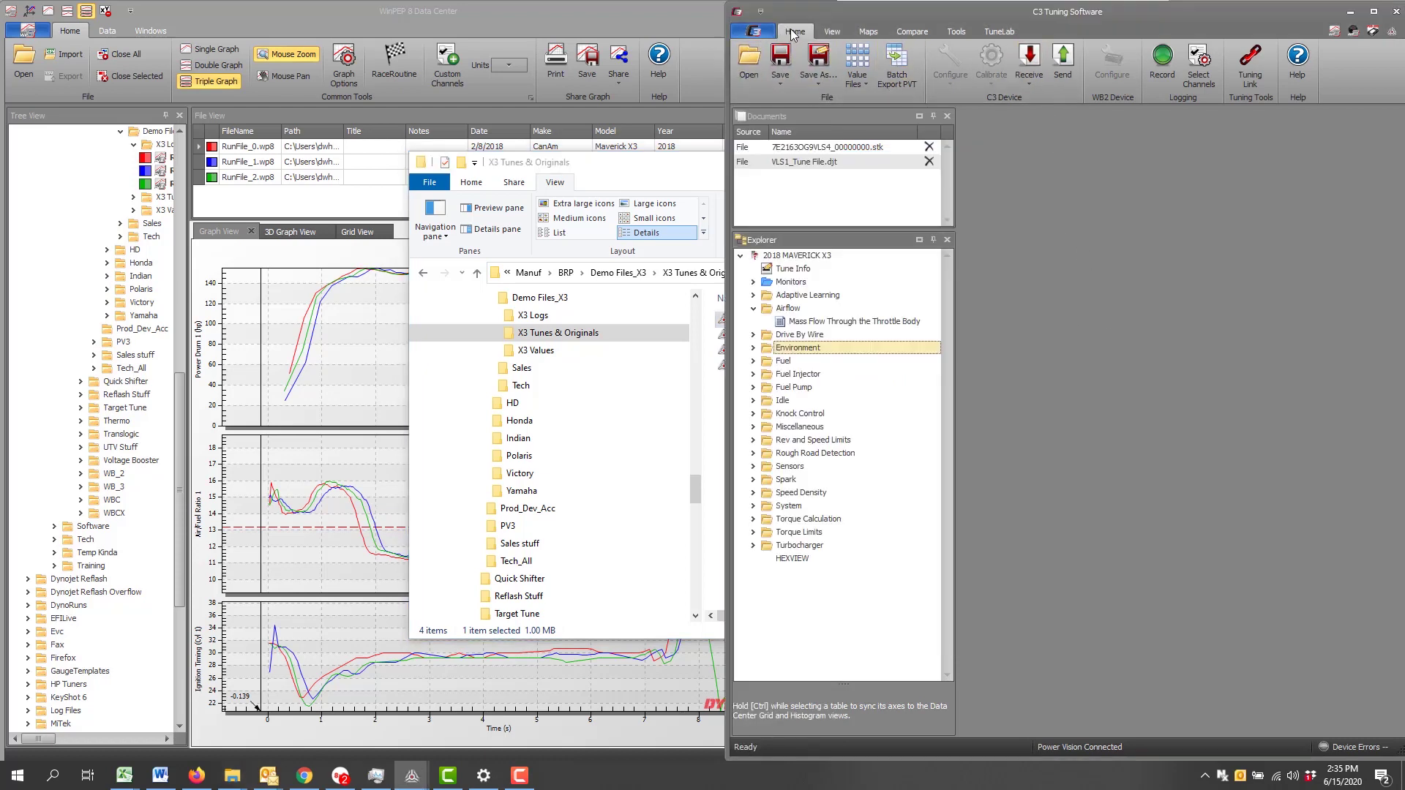
Cancel C3's Open tune file dialog and return to the X3 Tunes & Originals folder
left_click(752, 66)
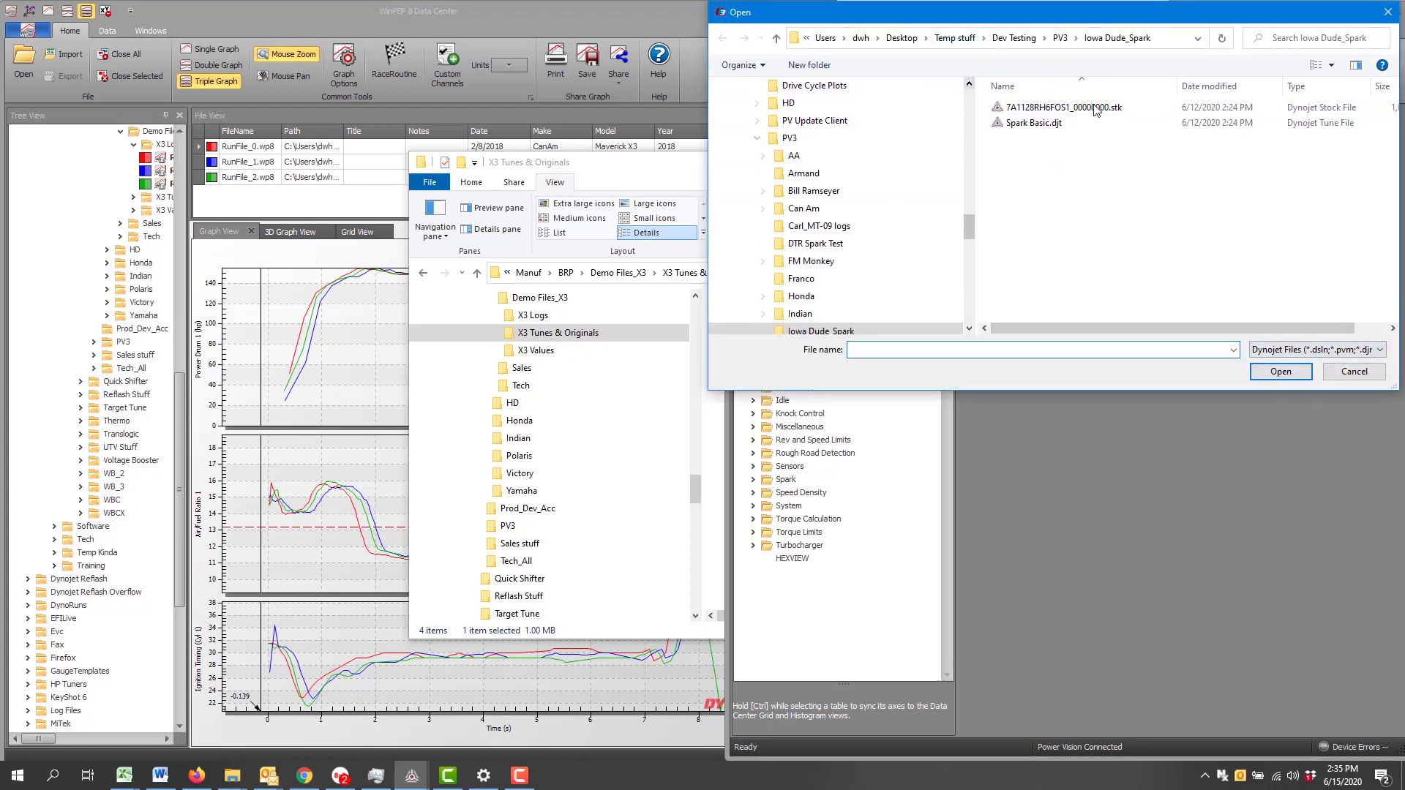
left_click(1353, 371)
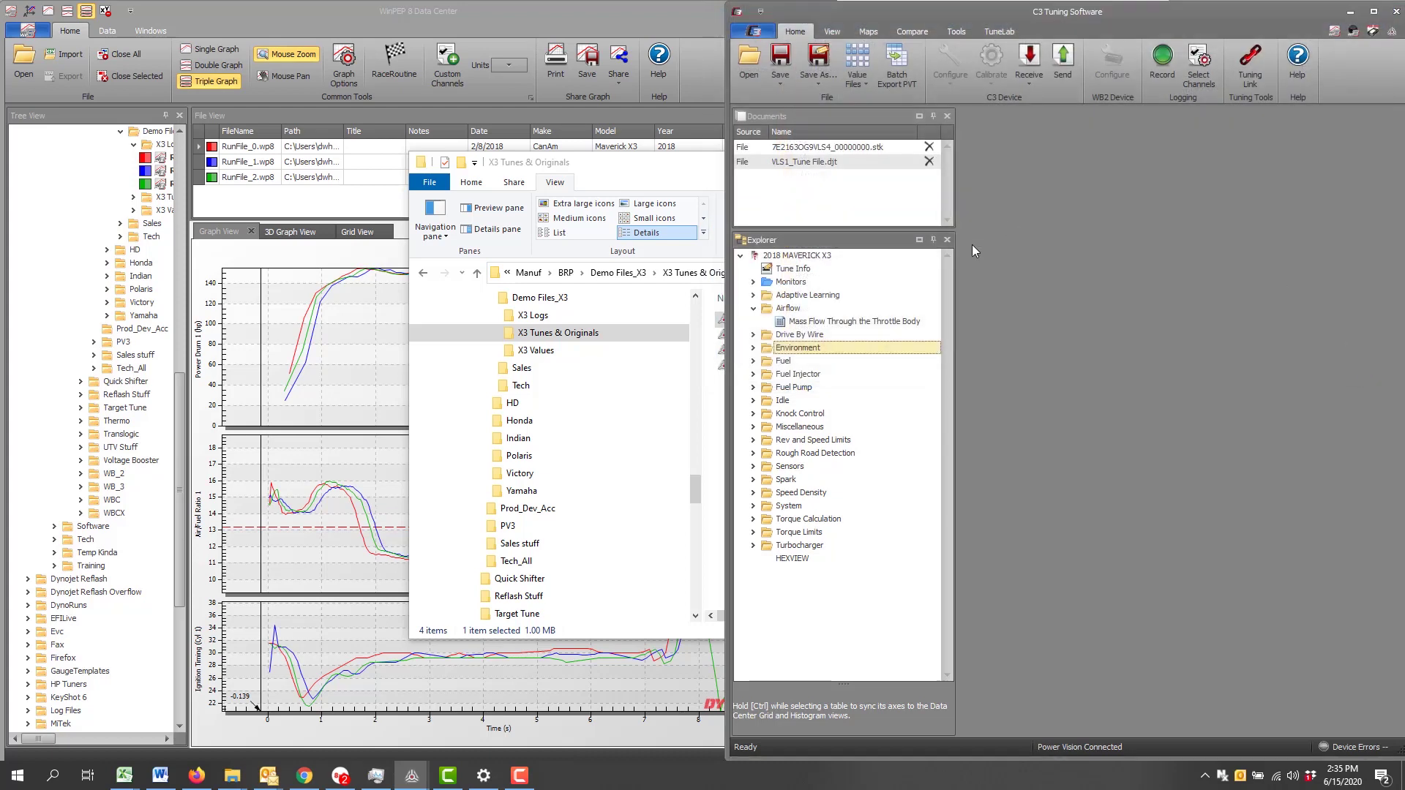
left_click(720, 398)
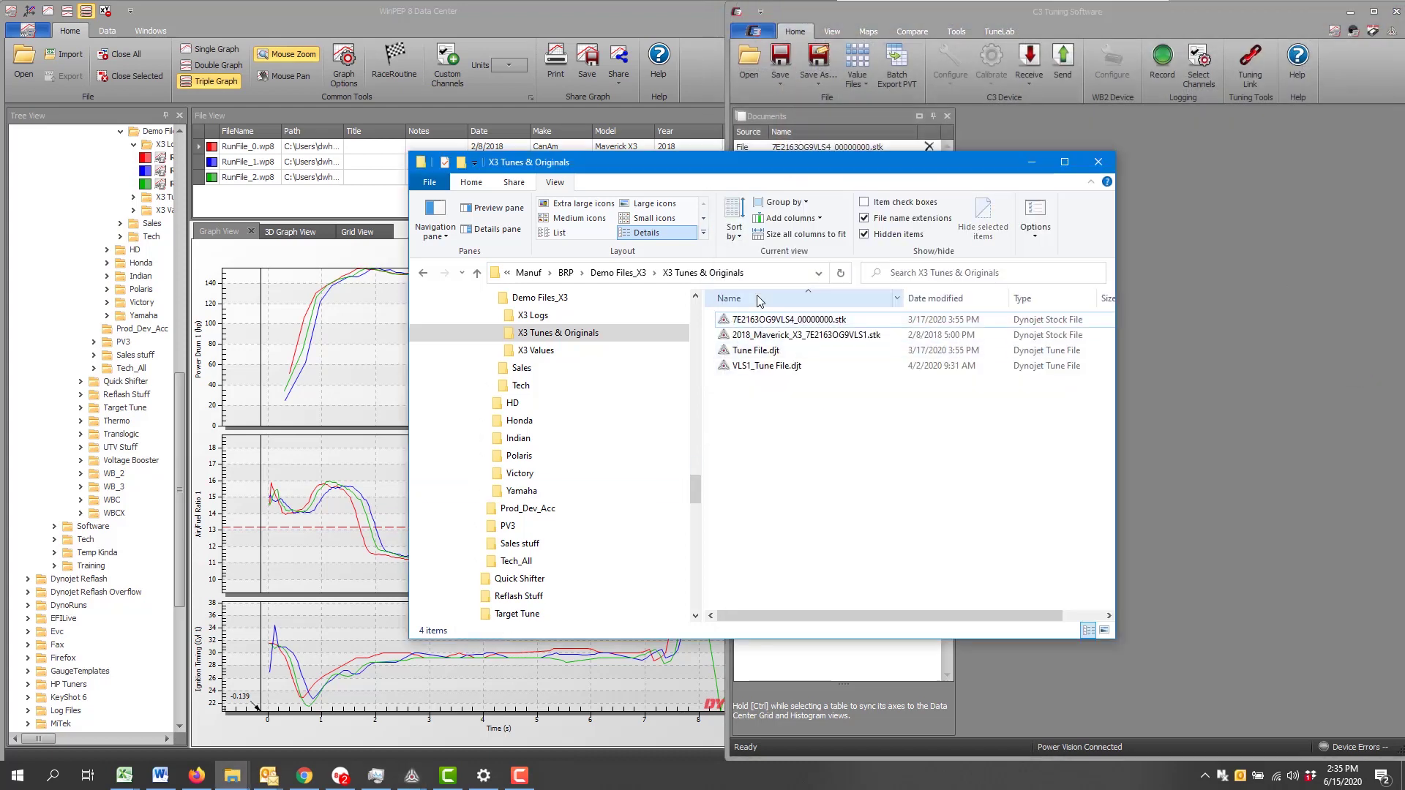
Reopen X3 Tunes & Originals, shift its window left beside C3, and select the .stk stock file
left_click(631, 275)
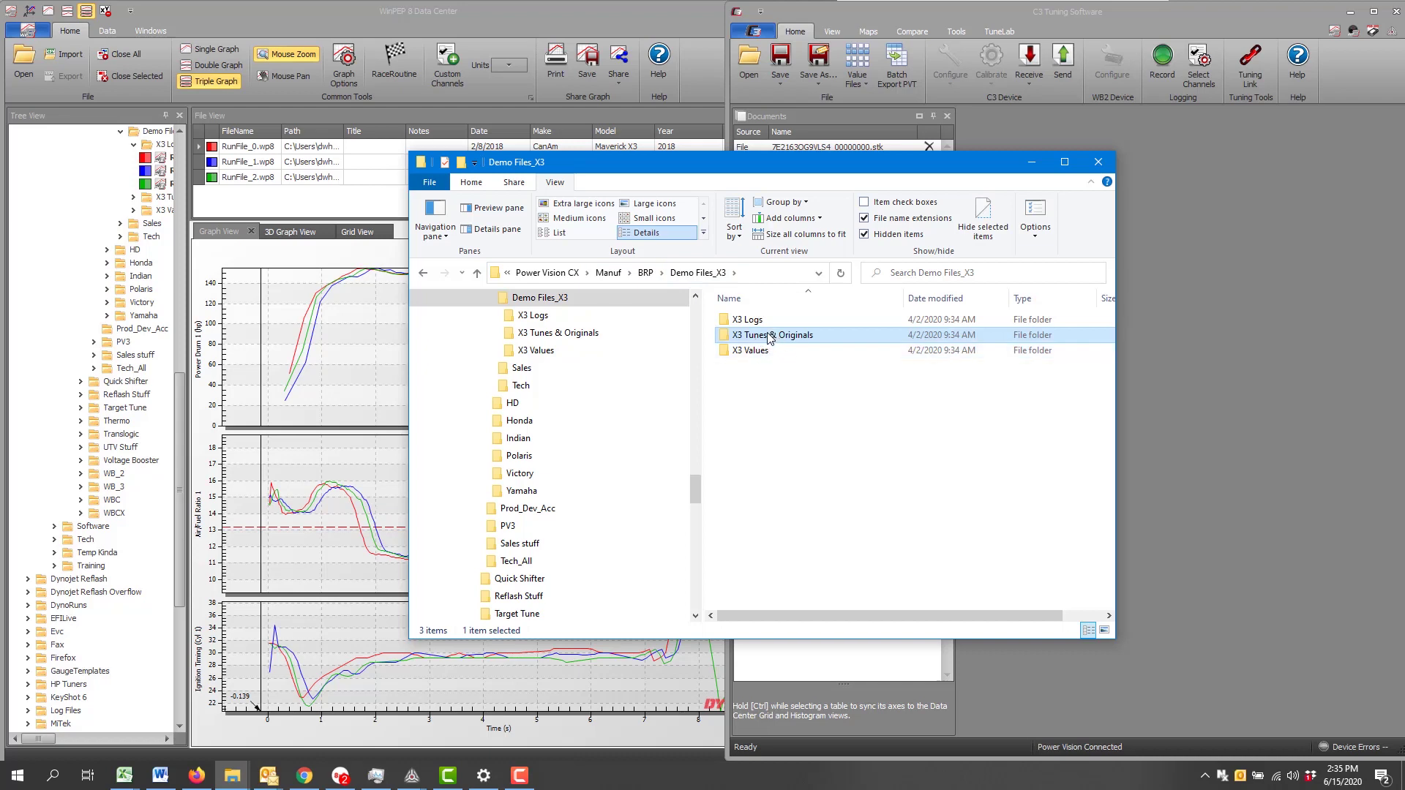
double_click(767, 334)
left_click_drag(758, 351, 1175, 265)
left_click_drag(1017, 322, 765, 349)
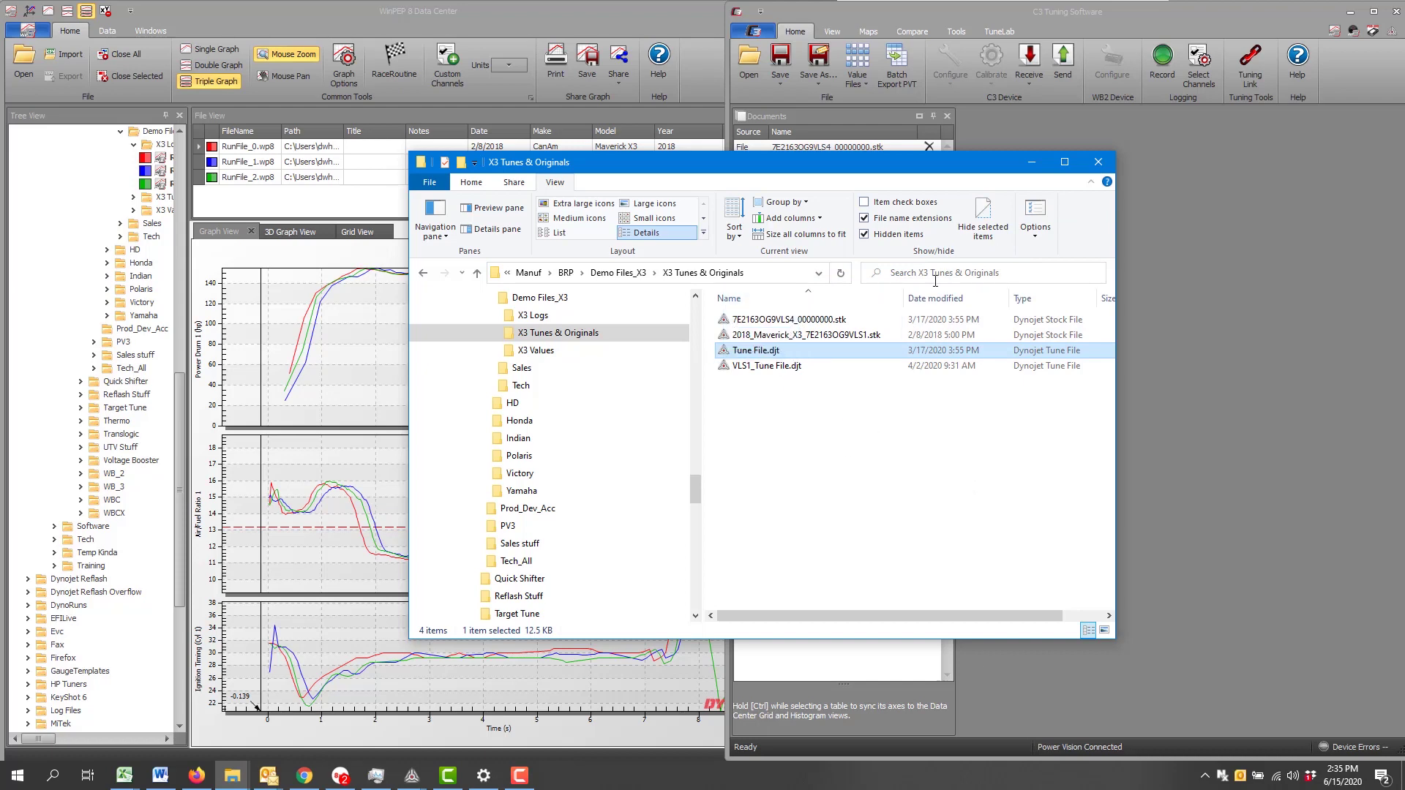
left_click_drag(837, 168, 490, 180)
left_click(1060, 263)
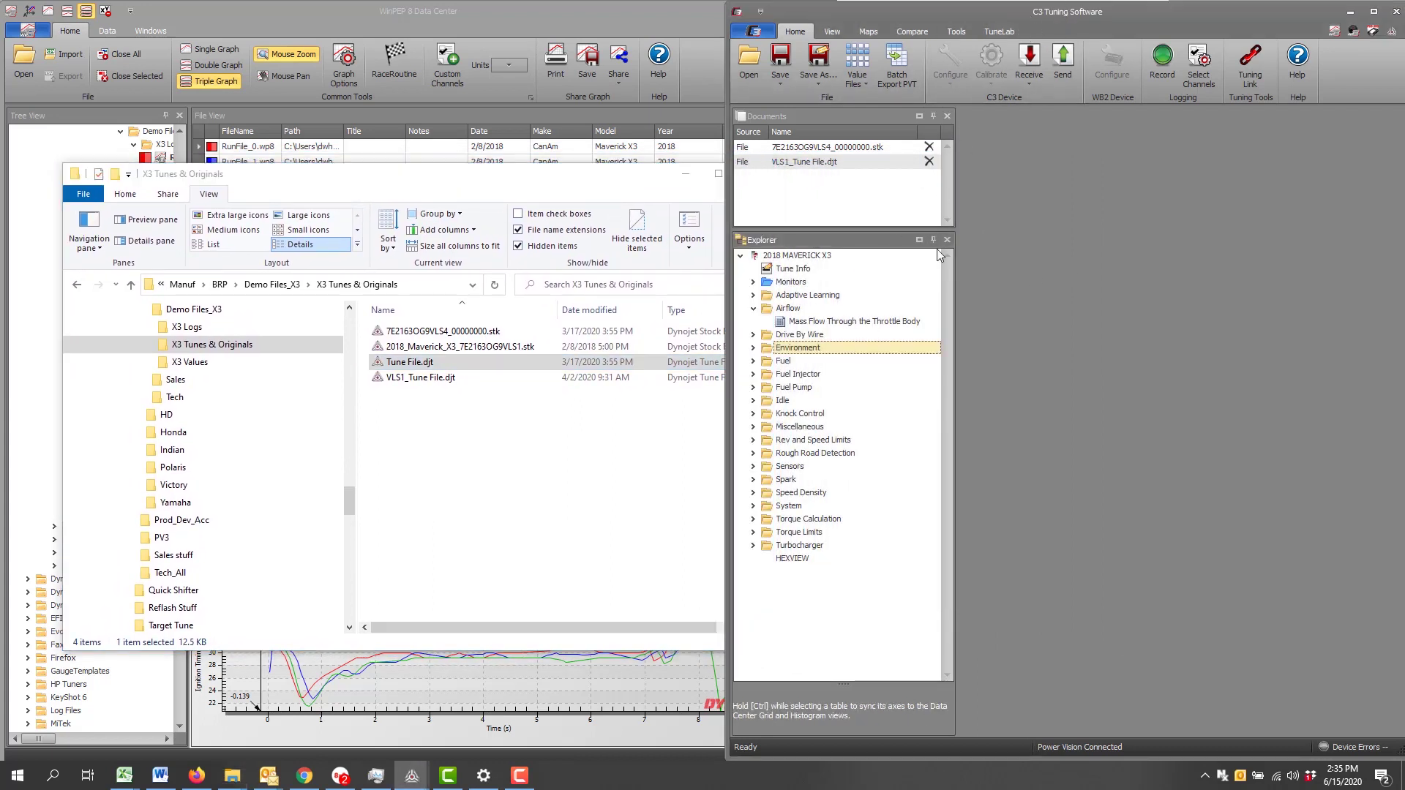
left_click(463, 333)
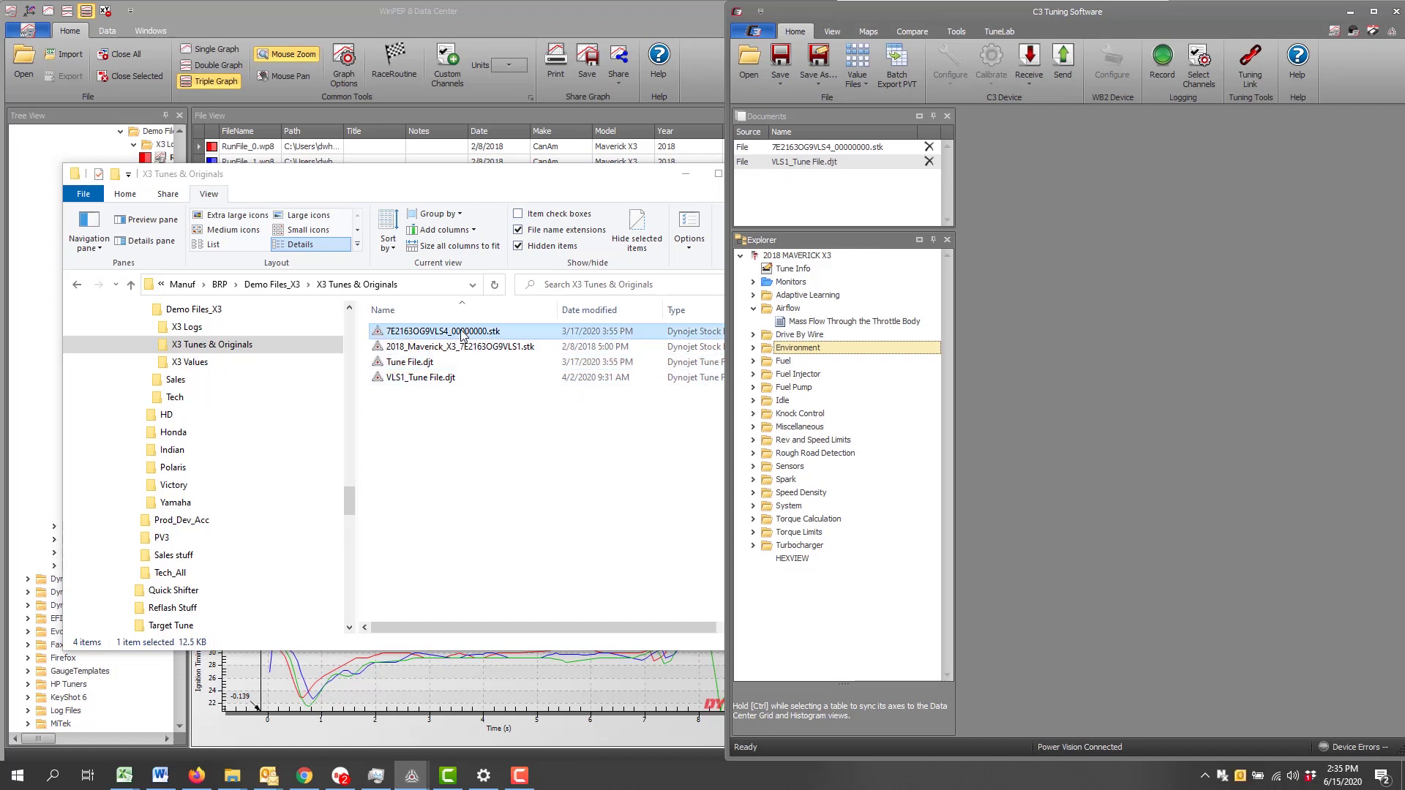
Drag 7E2163OG9VLS4_00000000.stk into C3's Documents, then browse the View, Maps and Tools ribbon tabs
left_click_drag(463, 333, 830, 202)
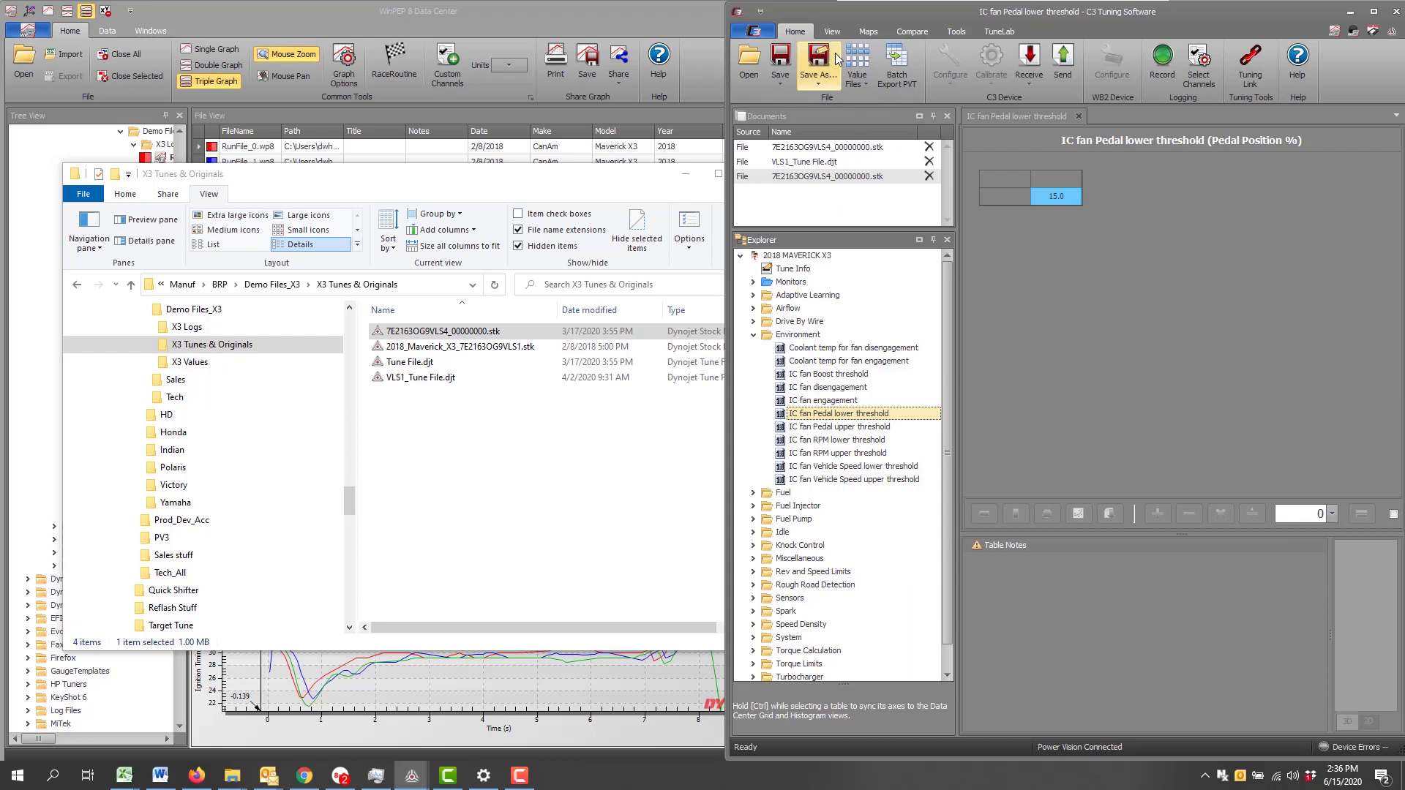
left_click(830, 31)
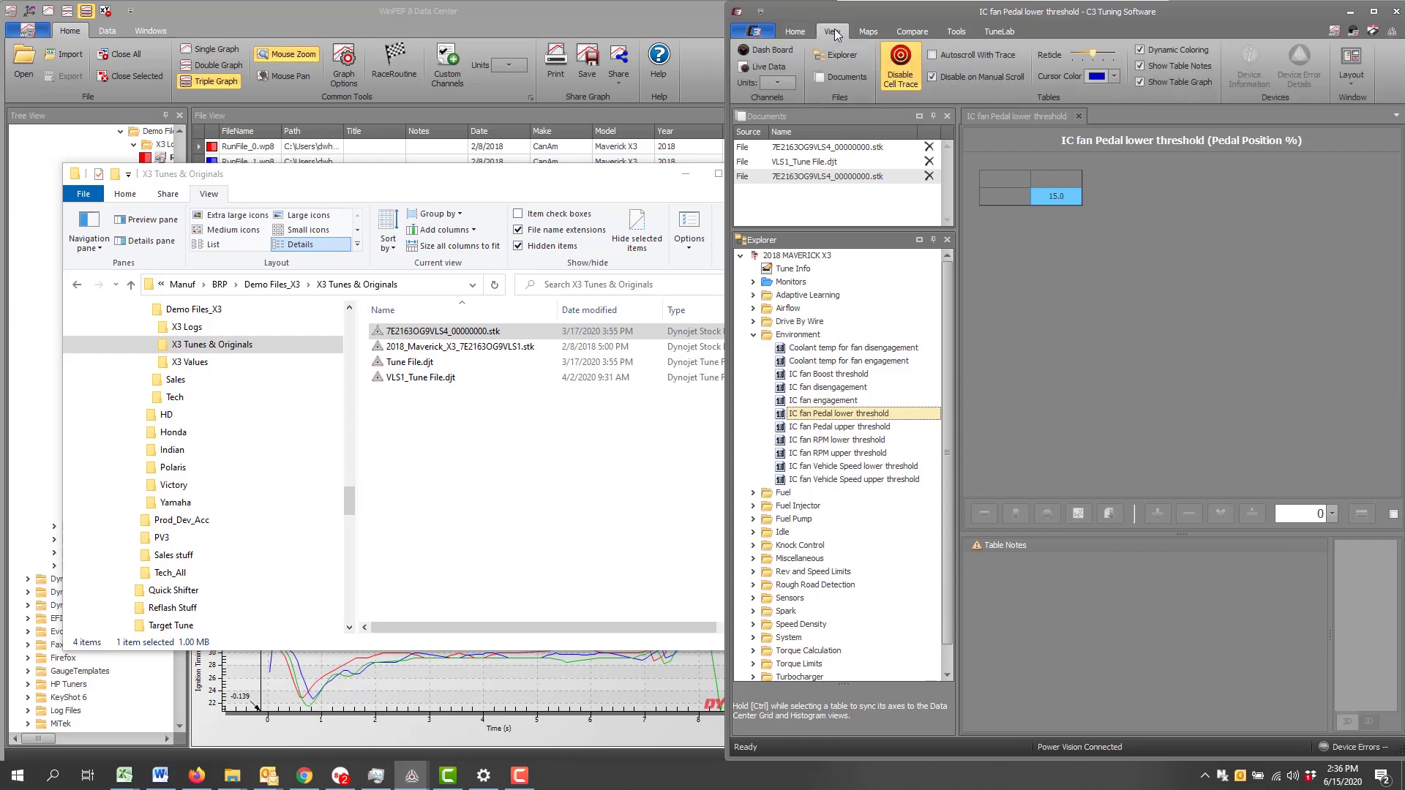
left_click(870, 33)
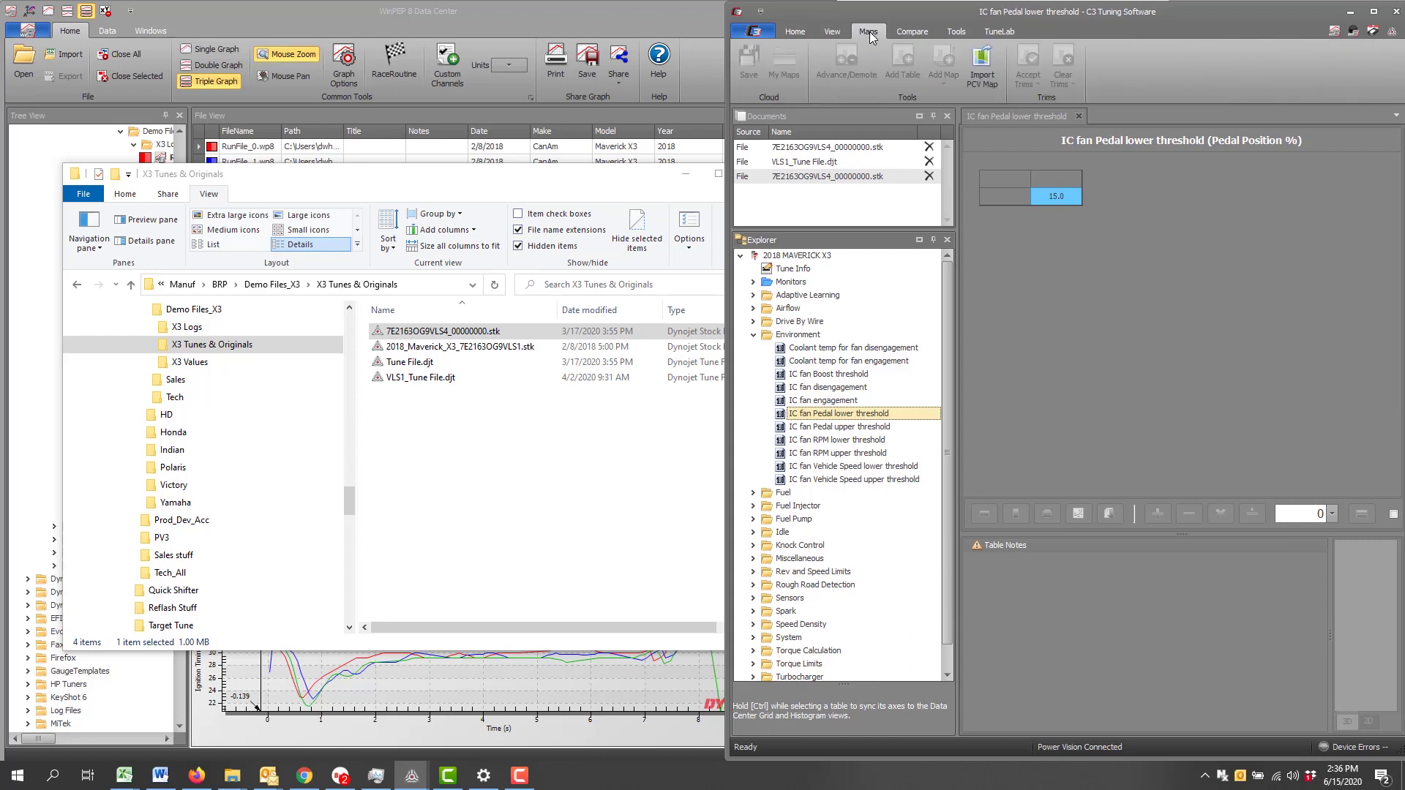
left_click(952, 31)
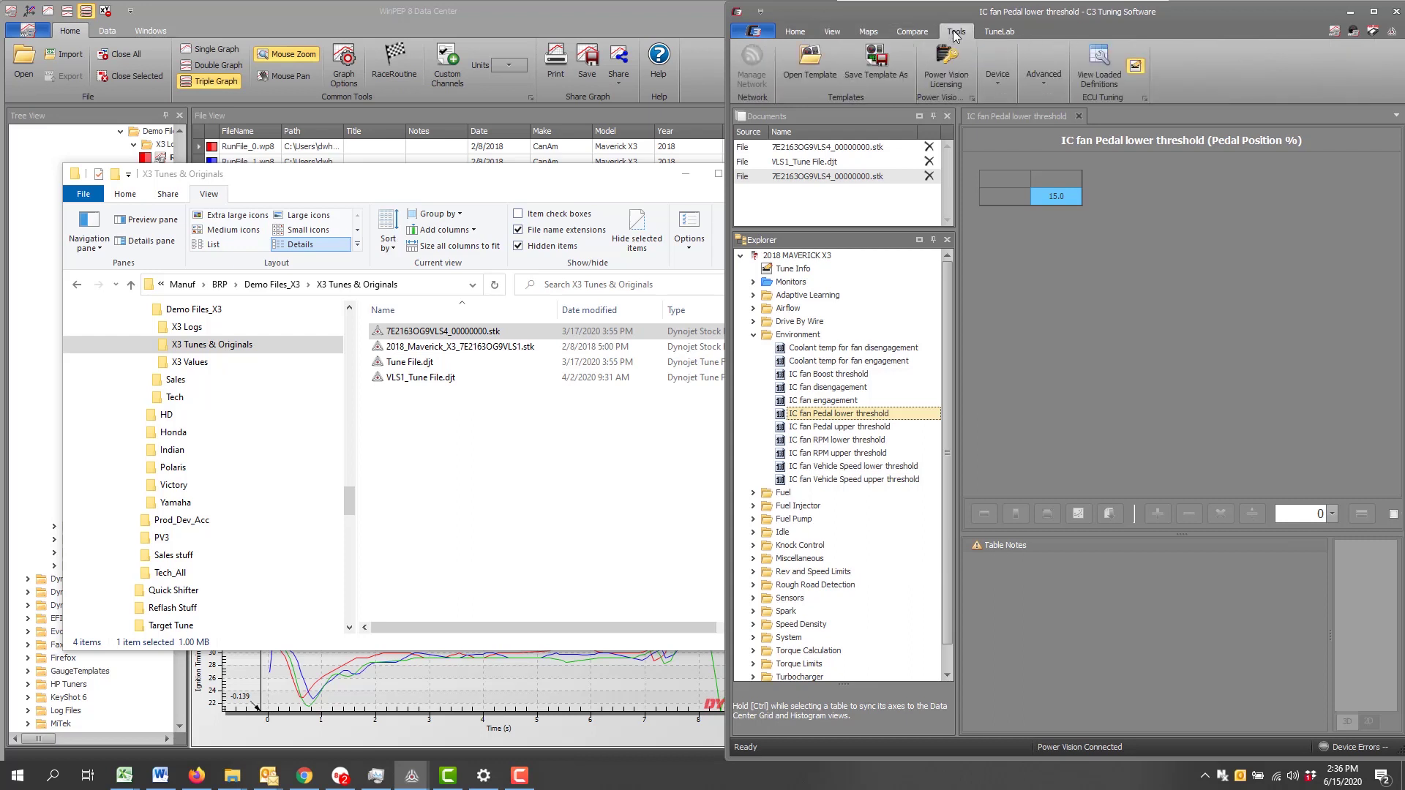
left_click(1100, 74)
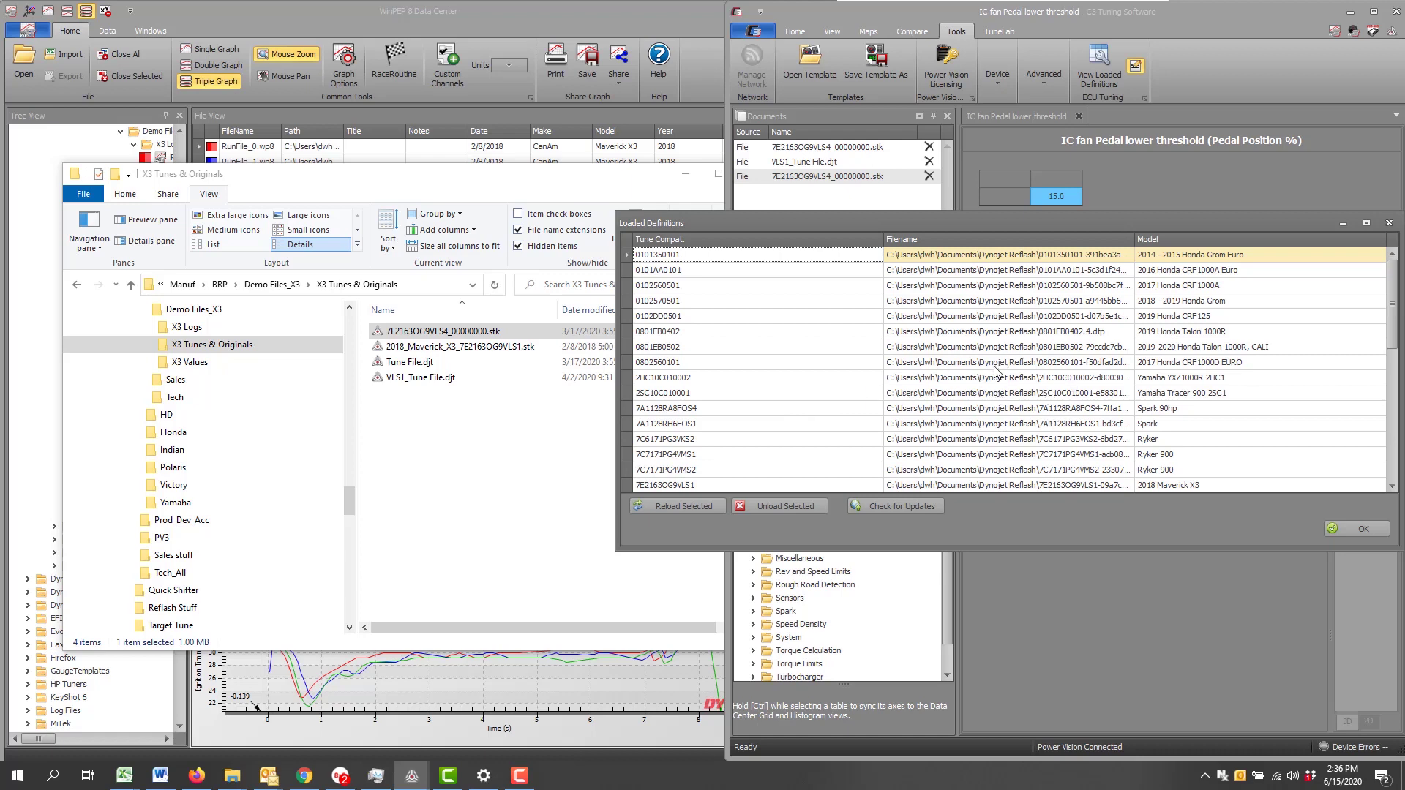
left_click_drag(1393, 278, 1282, 328)
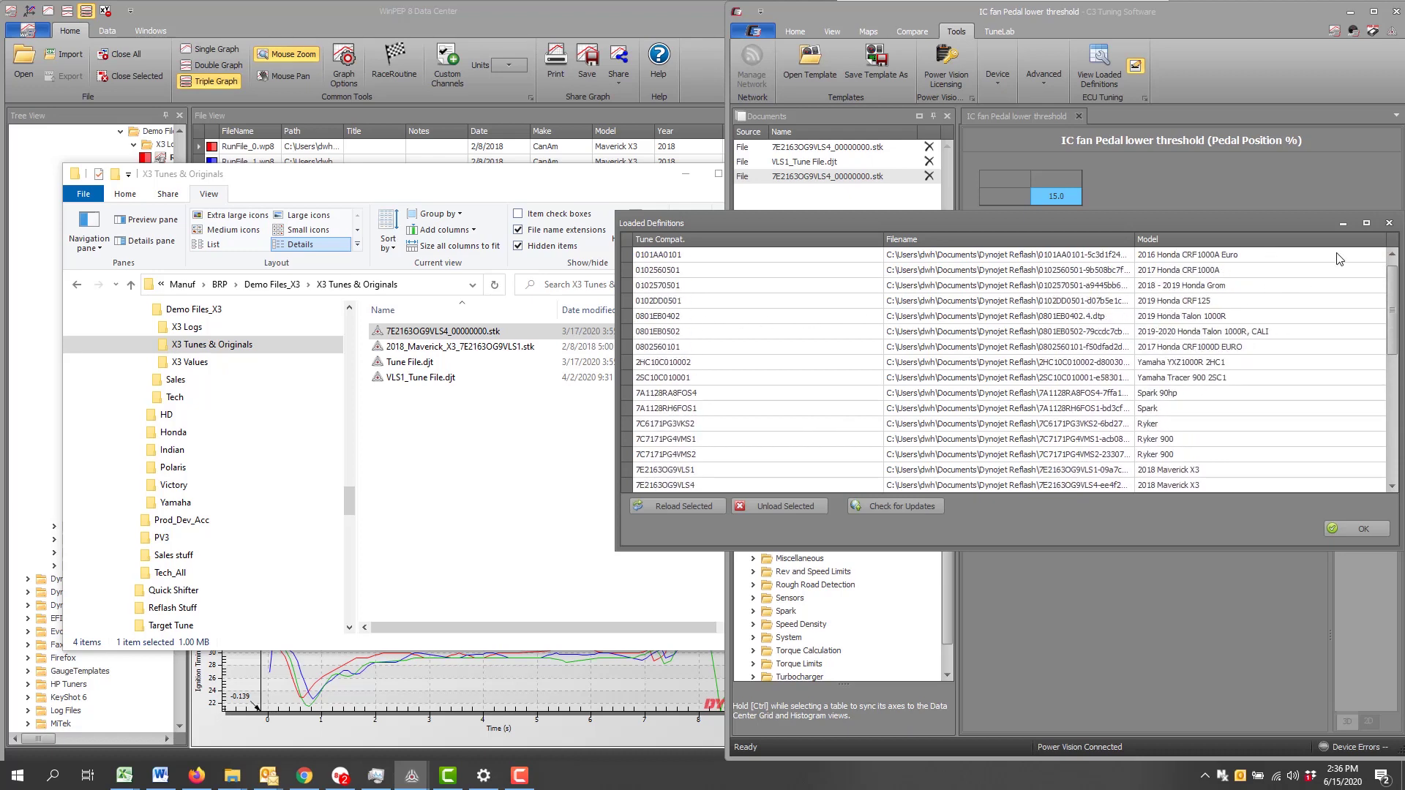
left_click(1390, 223)
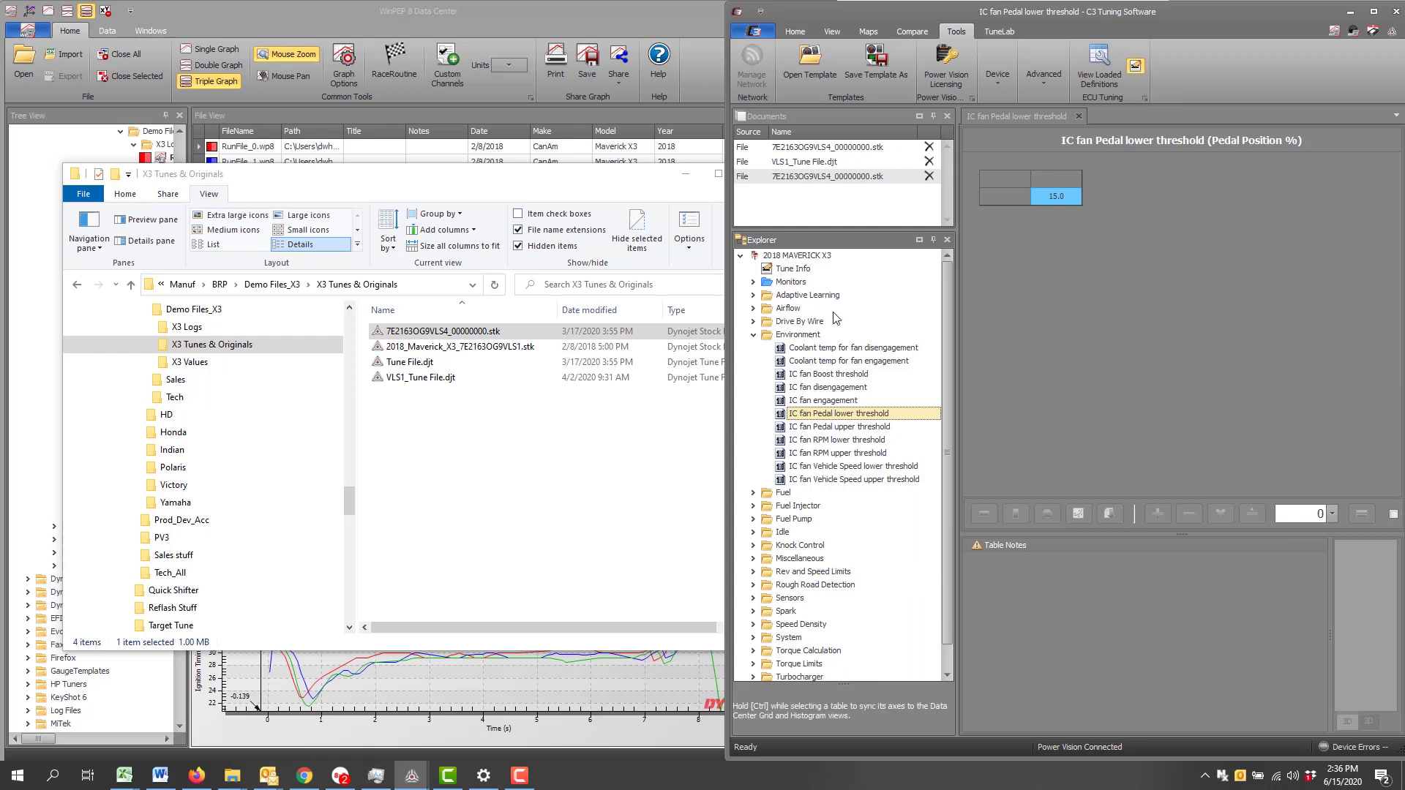
View the fan engagement and IC fan Pedal upper threshold tables, then the Fuel Pump duty-cycle and pressure tables
left_click(835, 360)
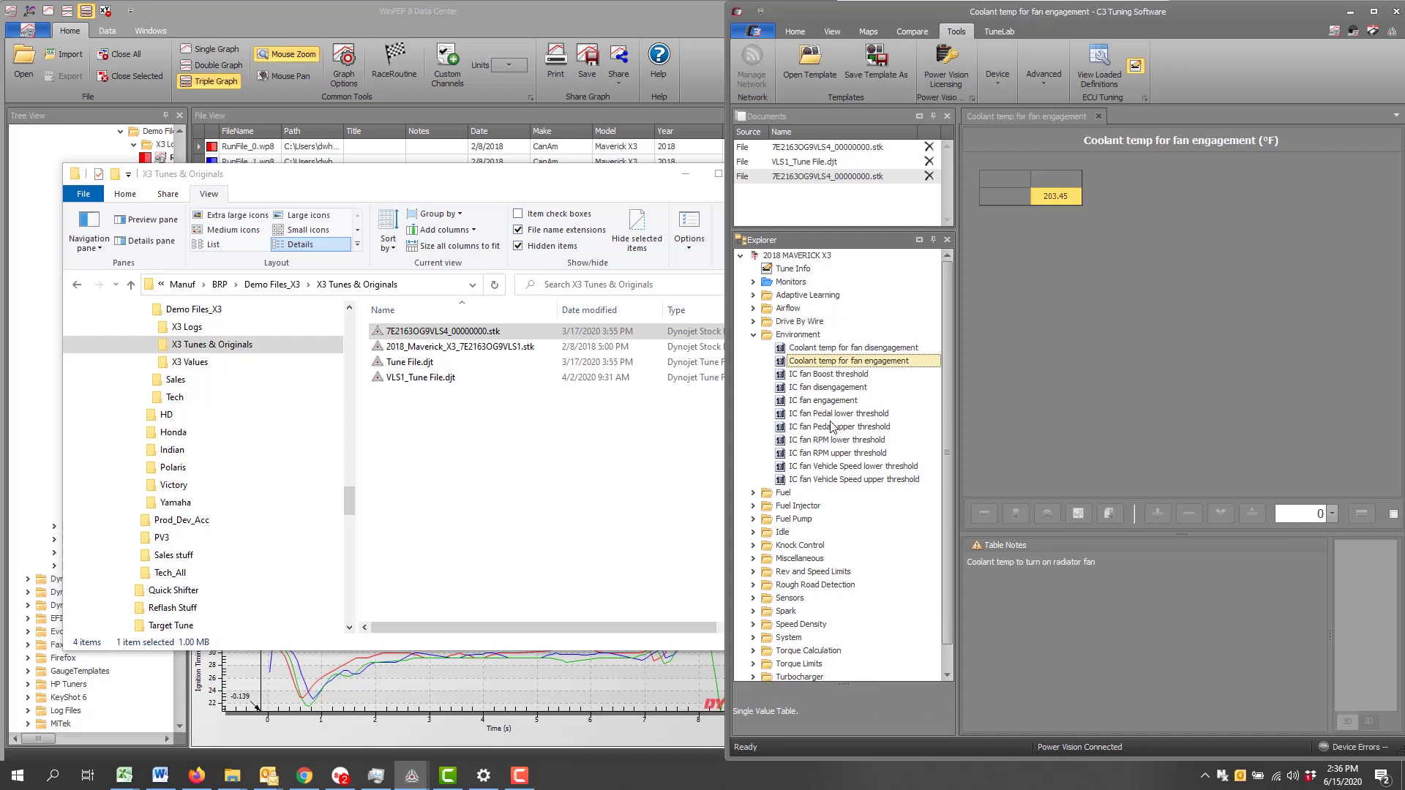
left_click(833, 427)
left_click(754, 520)
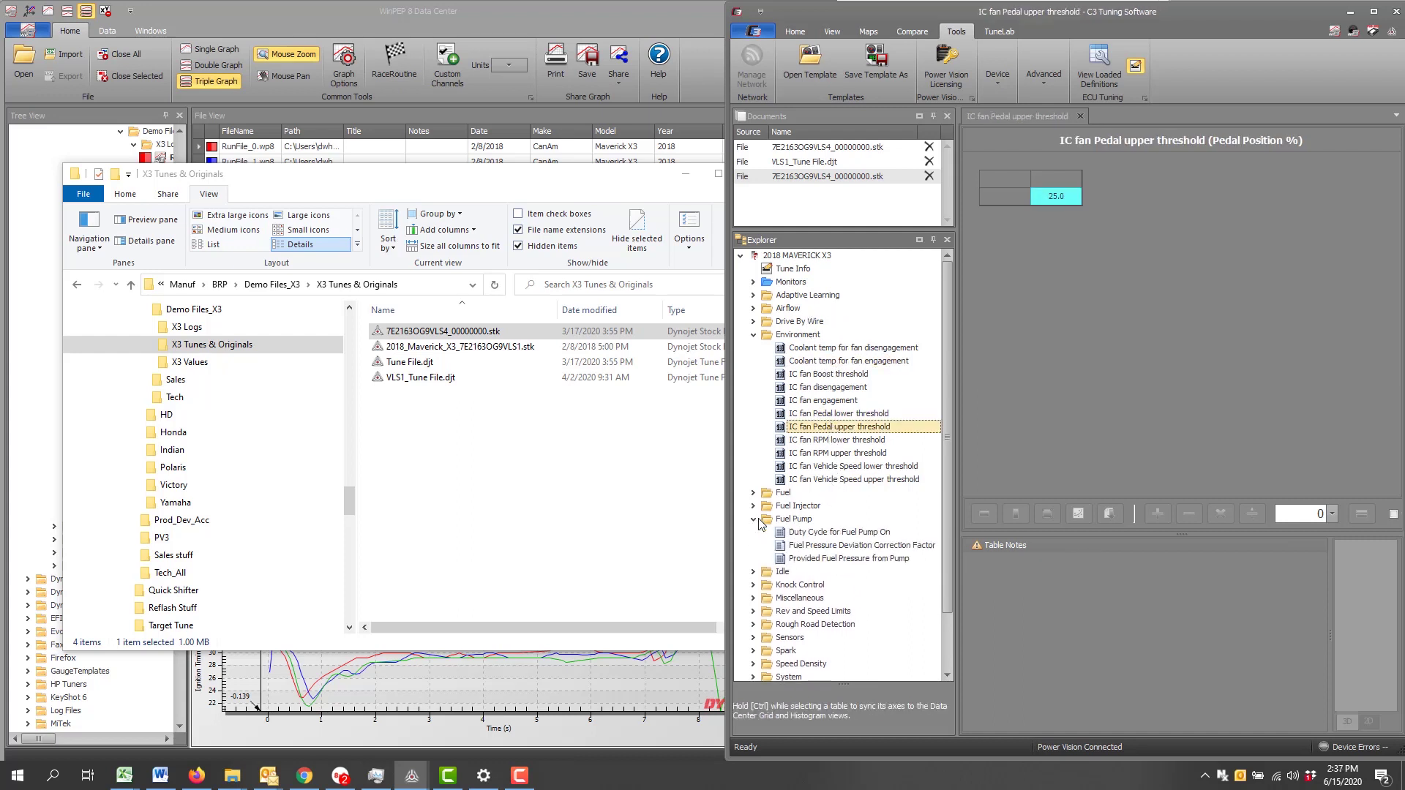
left_click(823, 533)
left_click(834, 546)
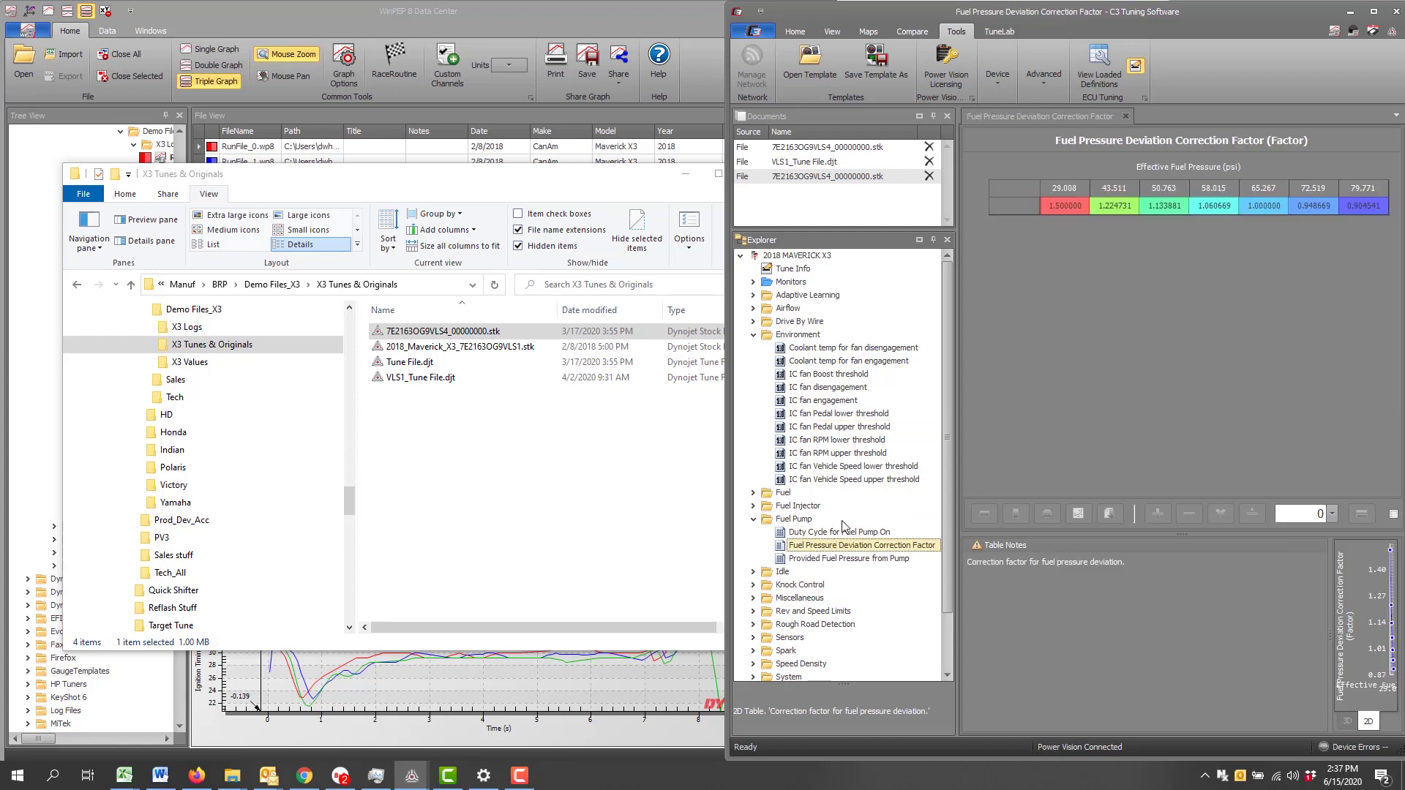
scroll(843, 526, "down", 2)
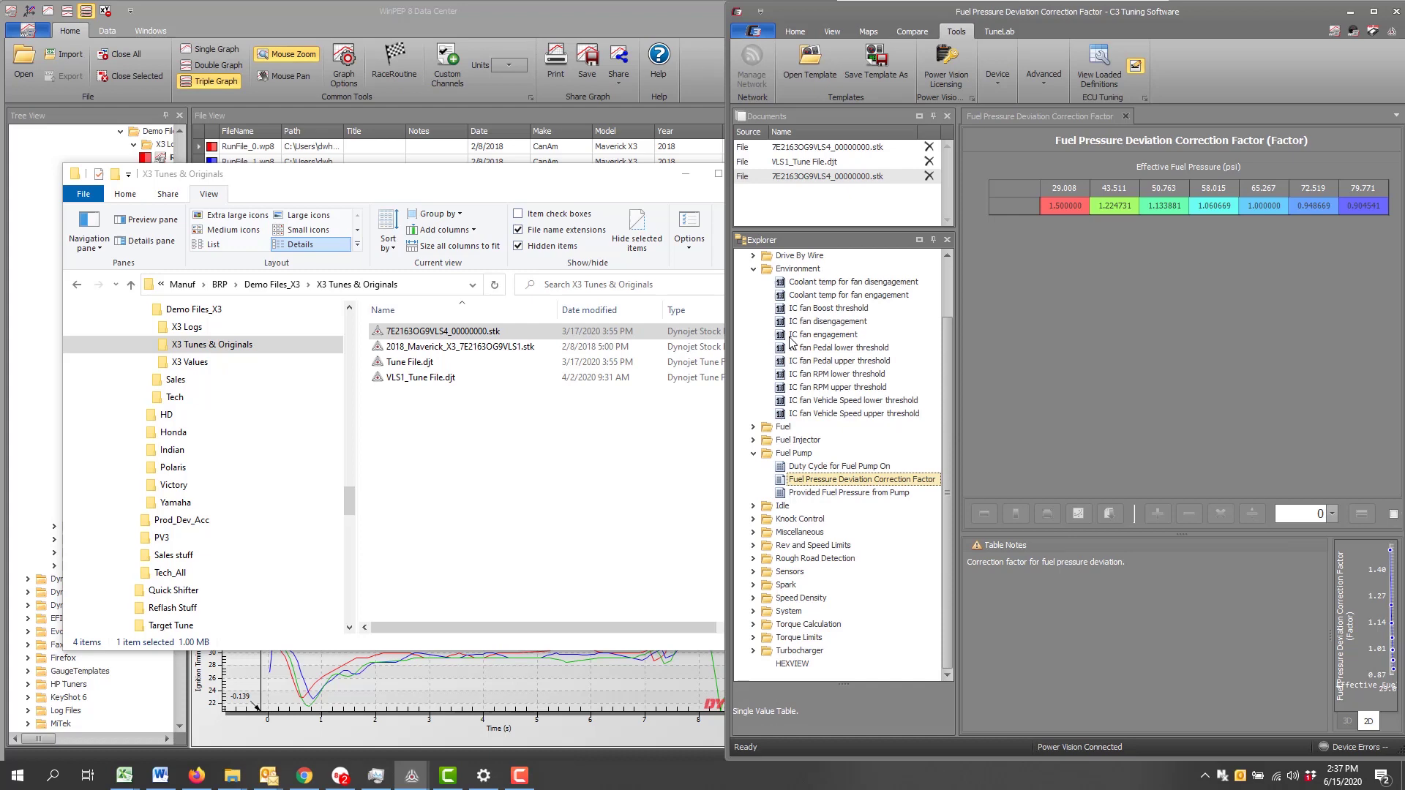
scroll(801, 370, "up", 2)
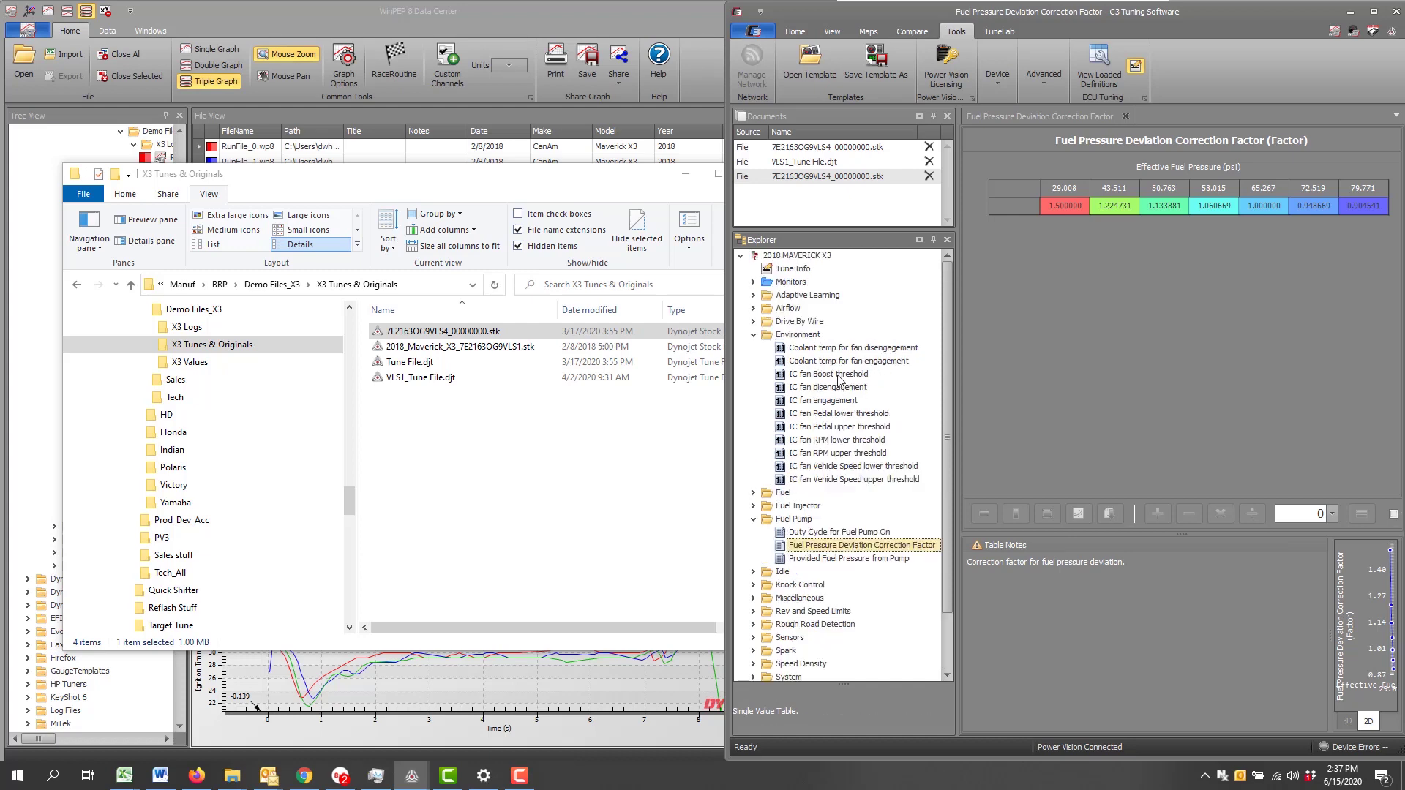
Revisit the coolant fan engagement and IC fan disengagement tables, then collapse Environment to close them
left_click(834, 362)
left_click(846, 389)
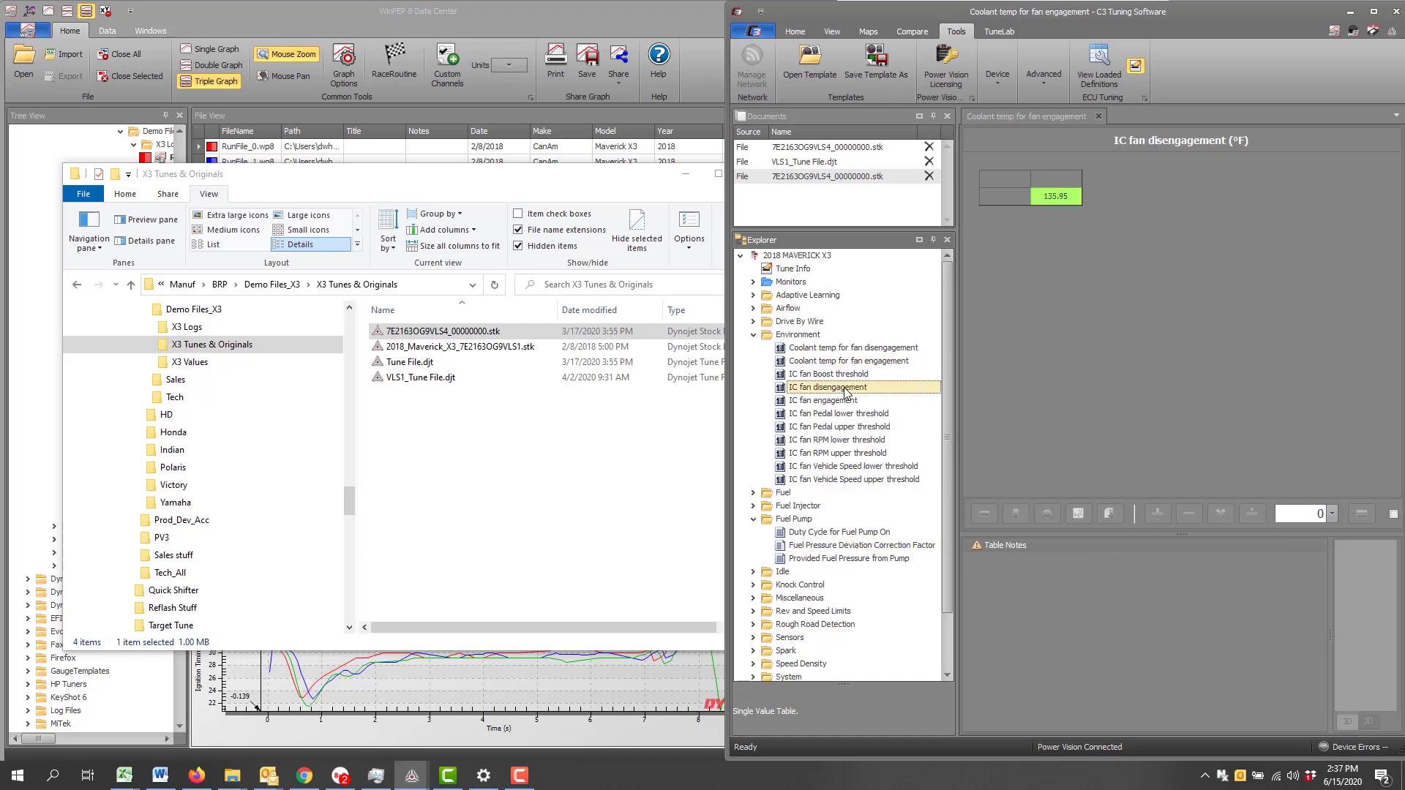
left_click(754, 335)
left_click(798, 334)
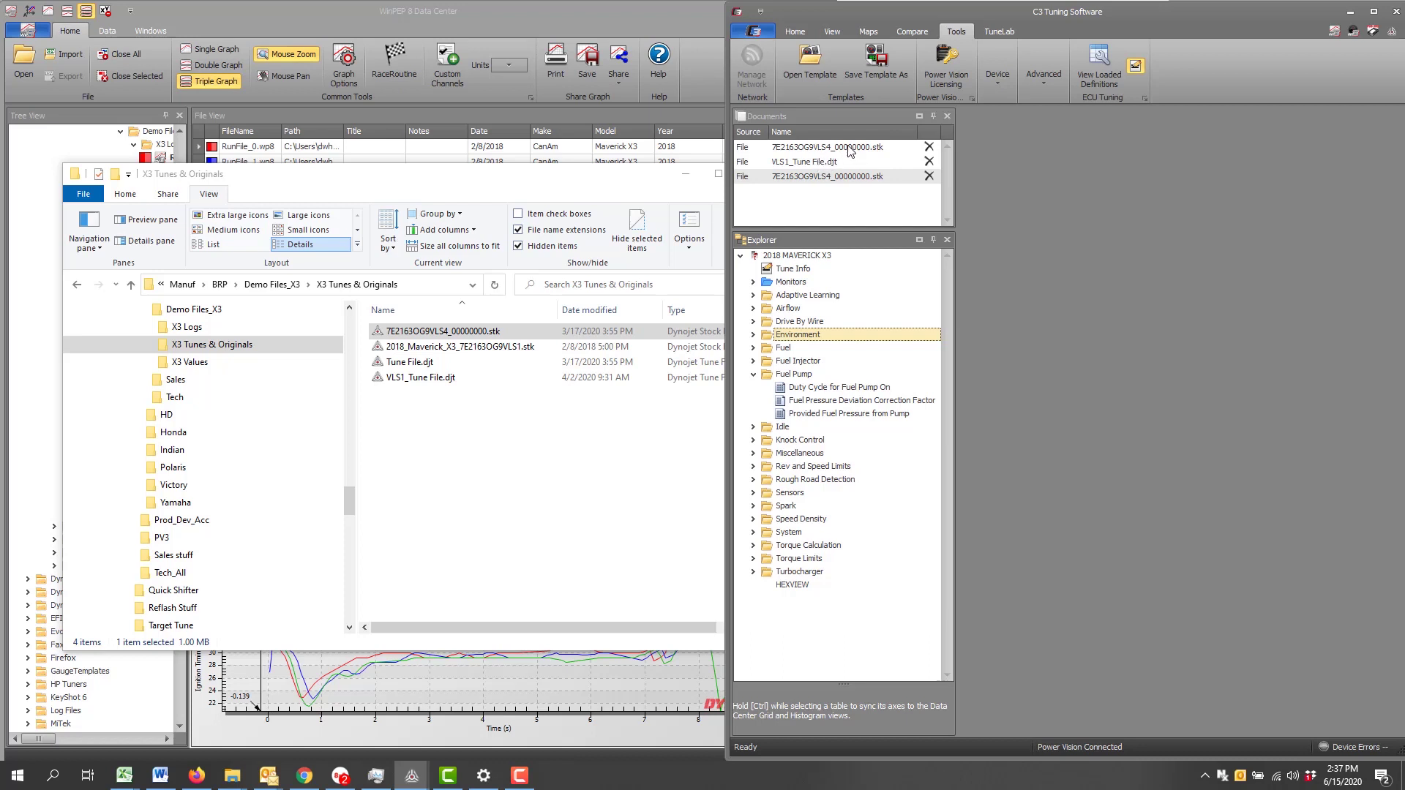
Switch from VLS1_Tune File.djt to the first .stk file, then bring the X3 Tunes & Originals folder forward
left_click(830, 163)
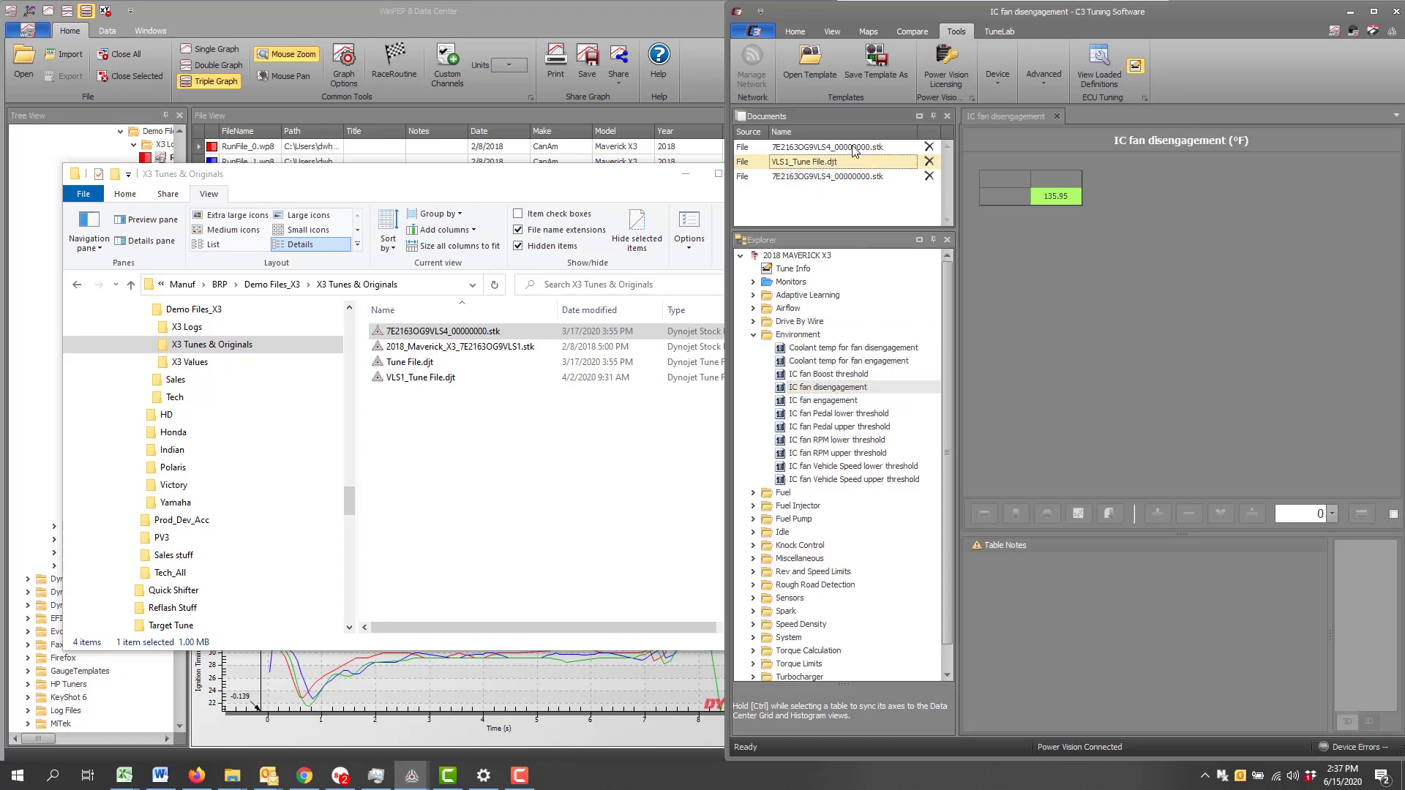
left_click(859, 147)
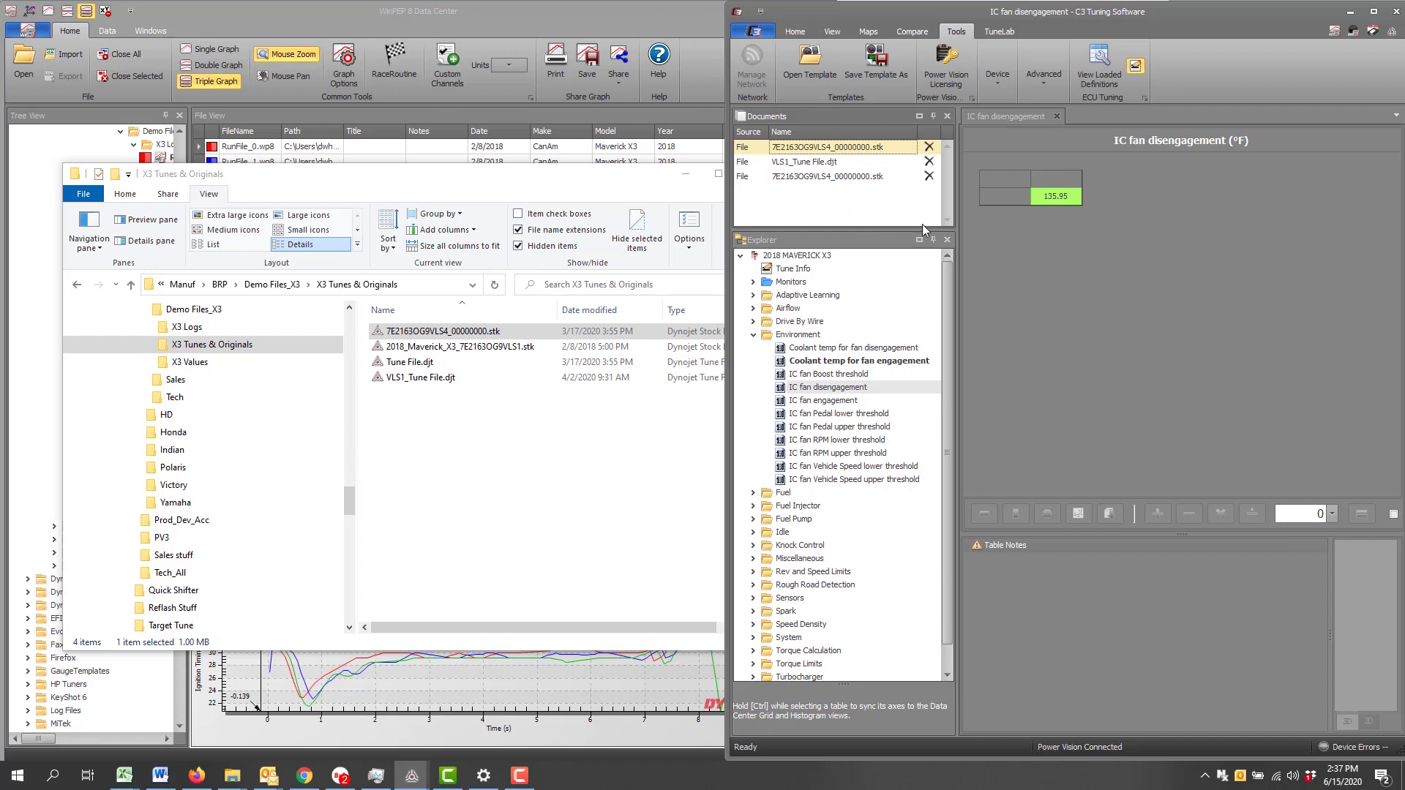
left_click(479, 497)
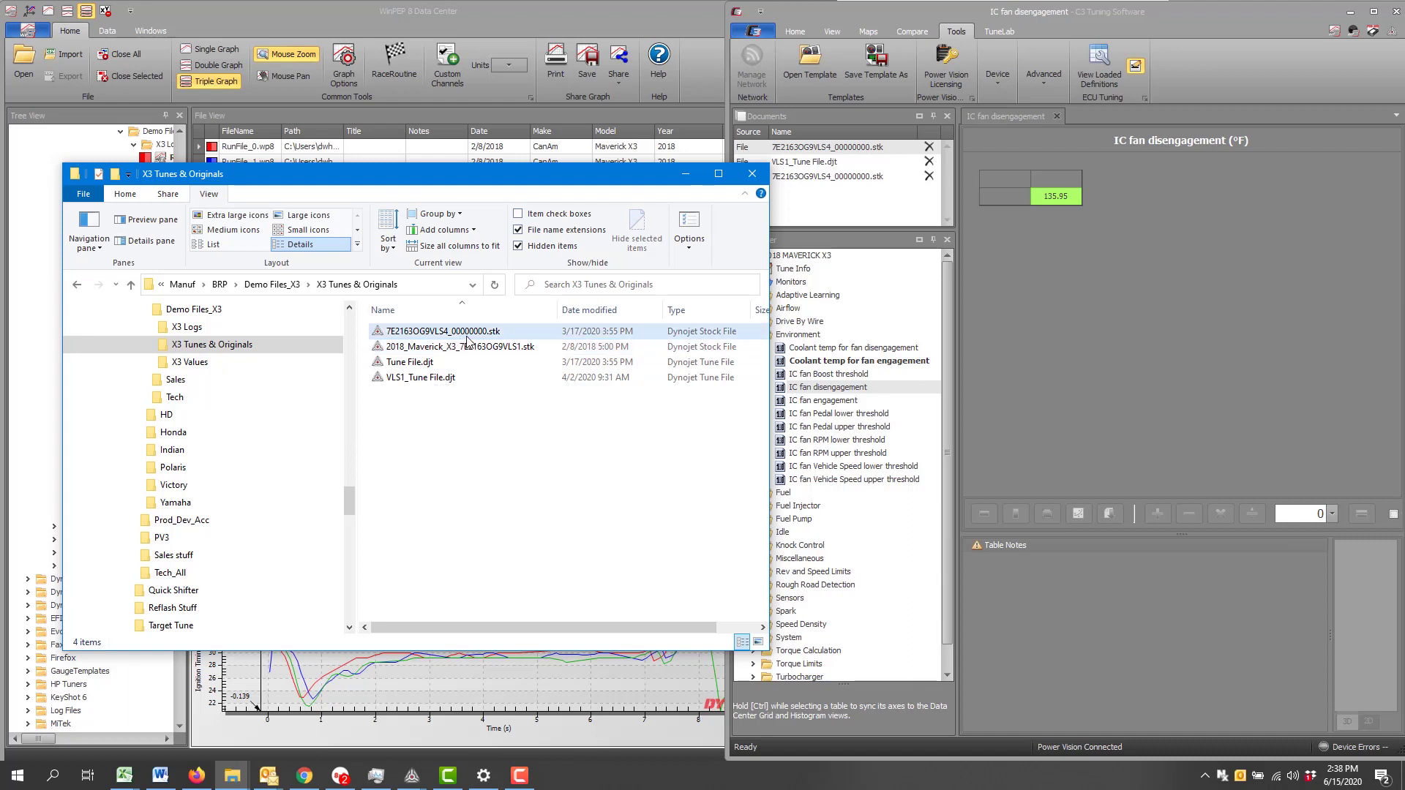
Select Tune File.djt and the first .stk stock file together and drag them for copying
left_click(424, 366)
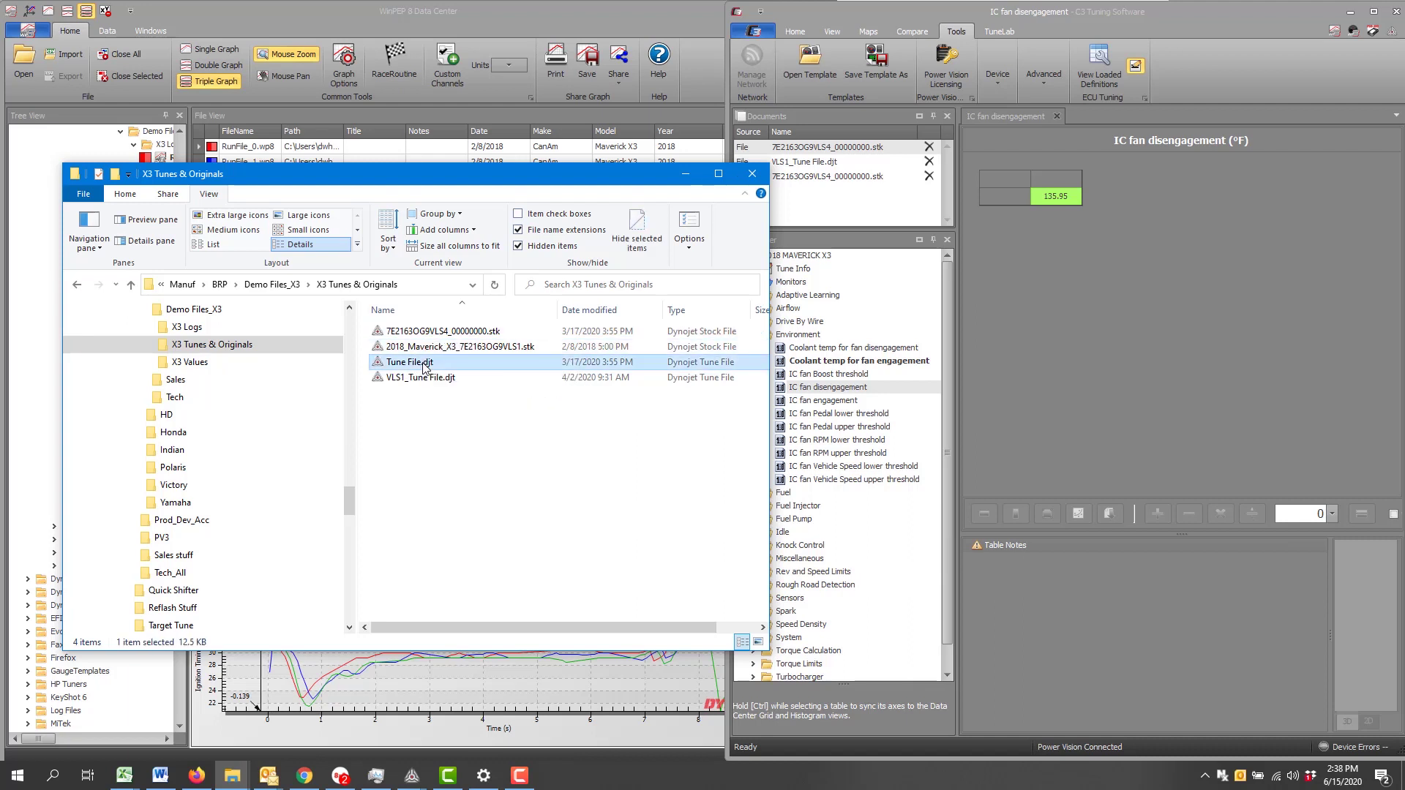
left_click(484, 335, "ctrl")
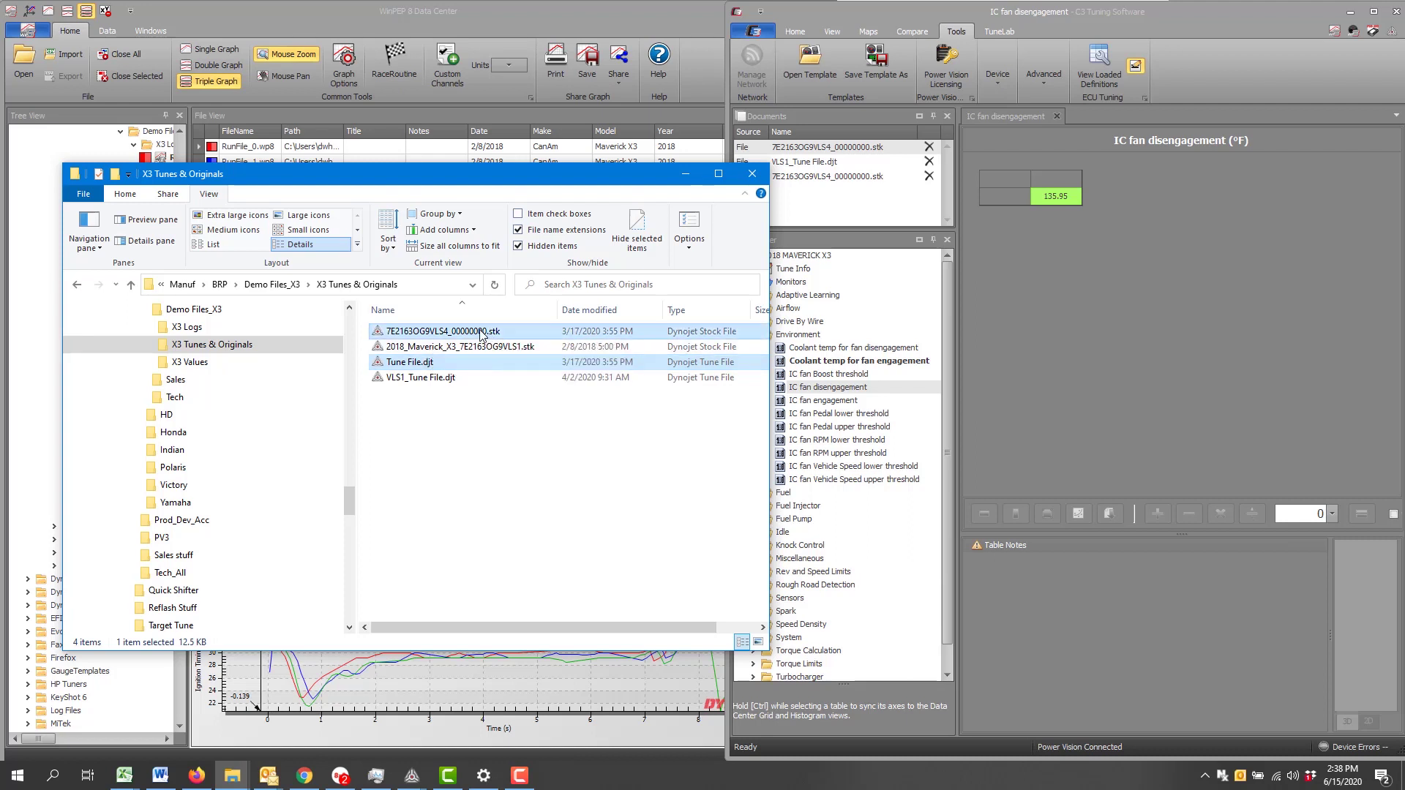
mouse_move(433, 362)
left_mouse_down()
mouse_move(431, 432)
mouse_move(434, 354)
mouse_move(483, 390)
mouse_move(457, 357)
left_mouse_up()
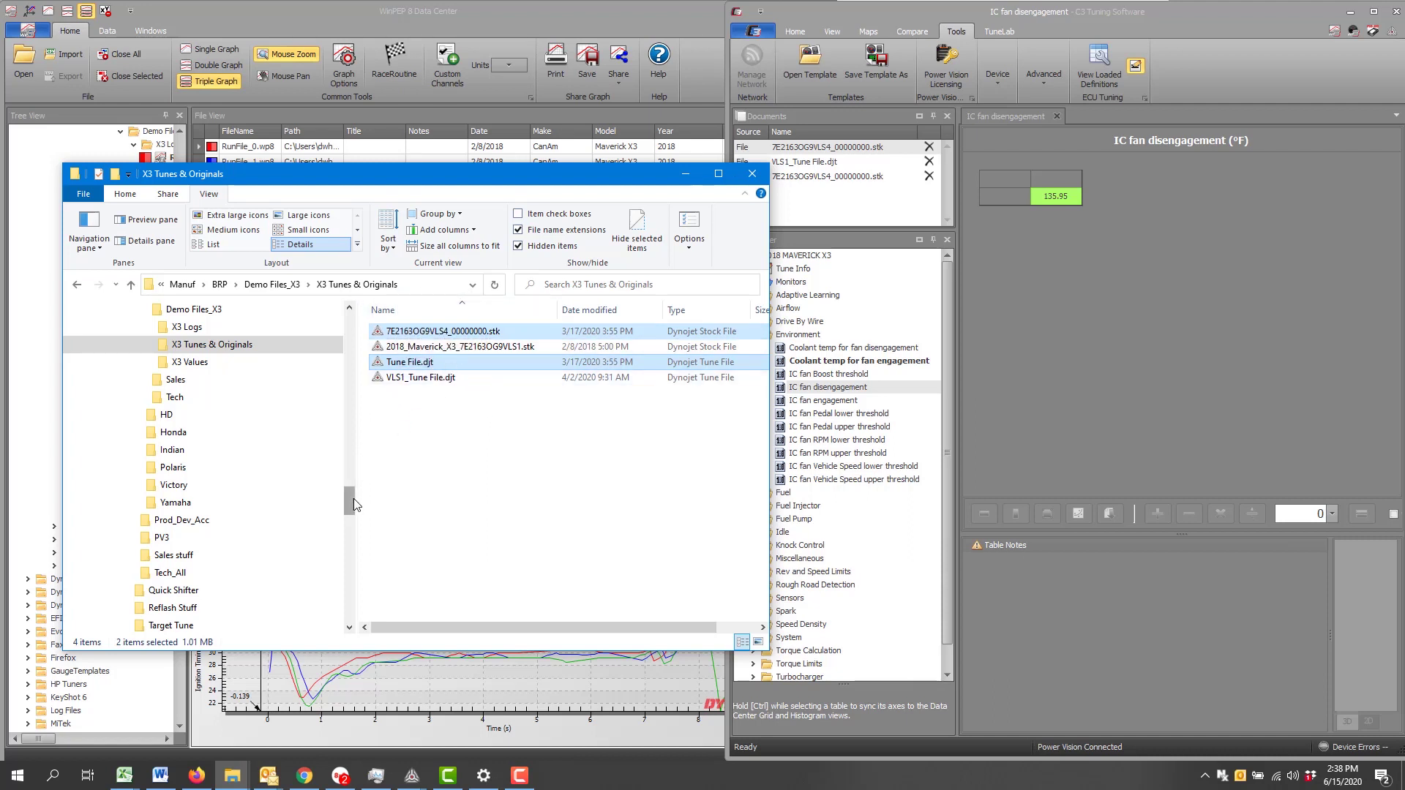
left_click_drag(354, 498, 361, 607)
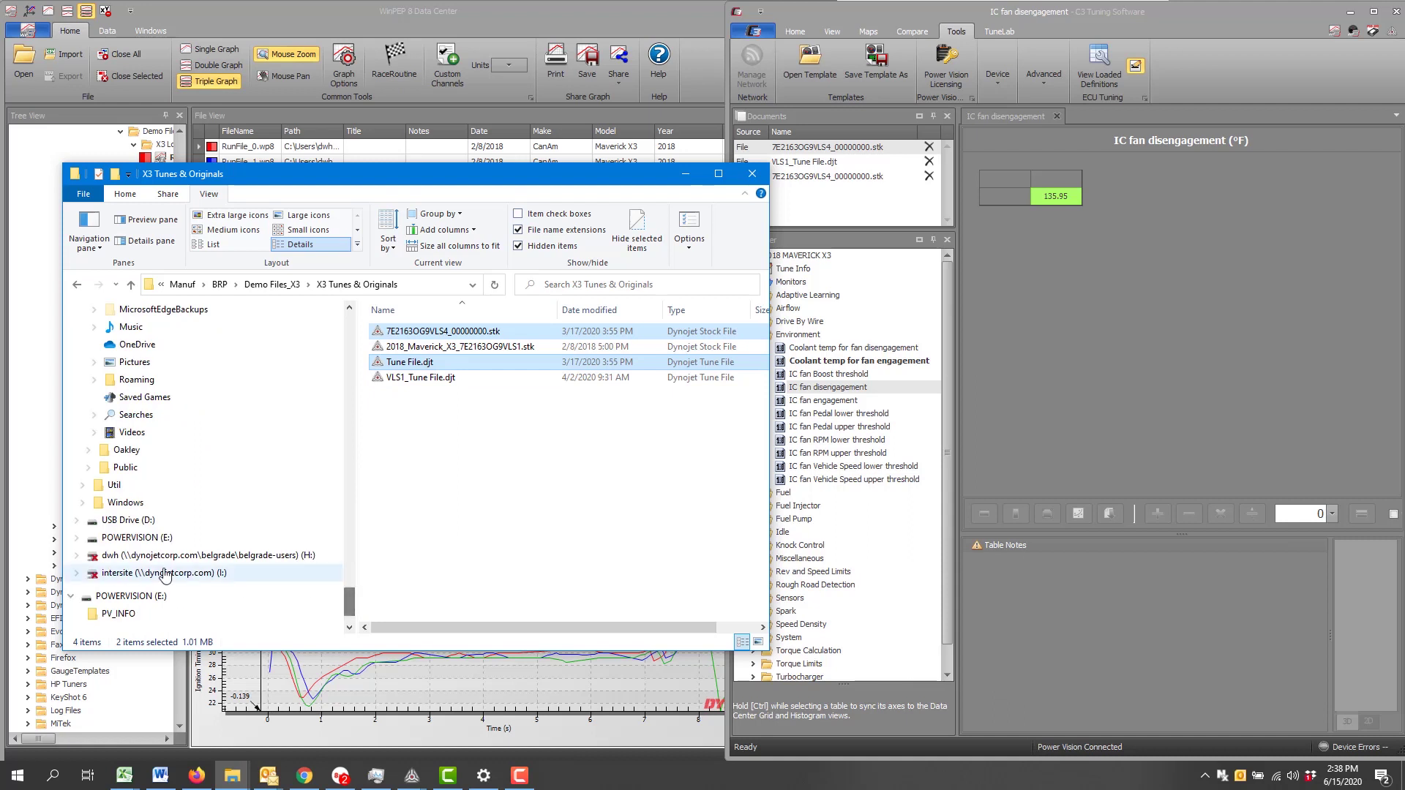
Open the POWERVISION (E:) drive showing PV_INFO and the .dfu file, then return to C3
left_click(147, 539)
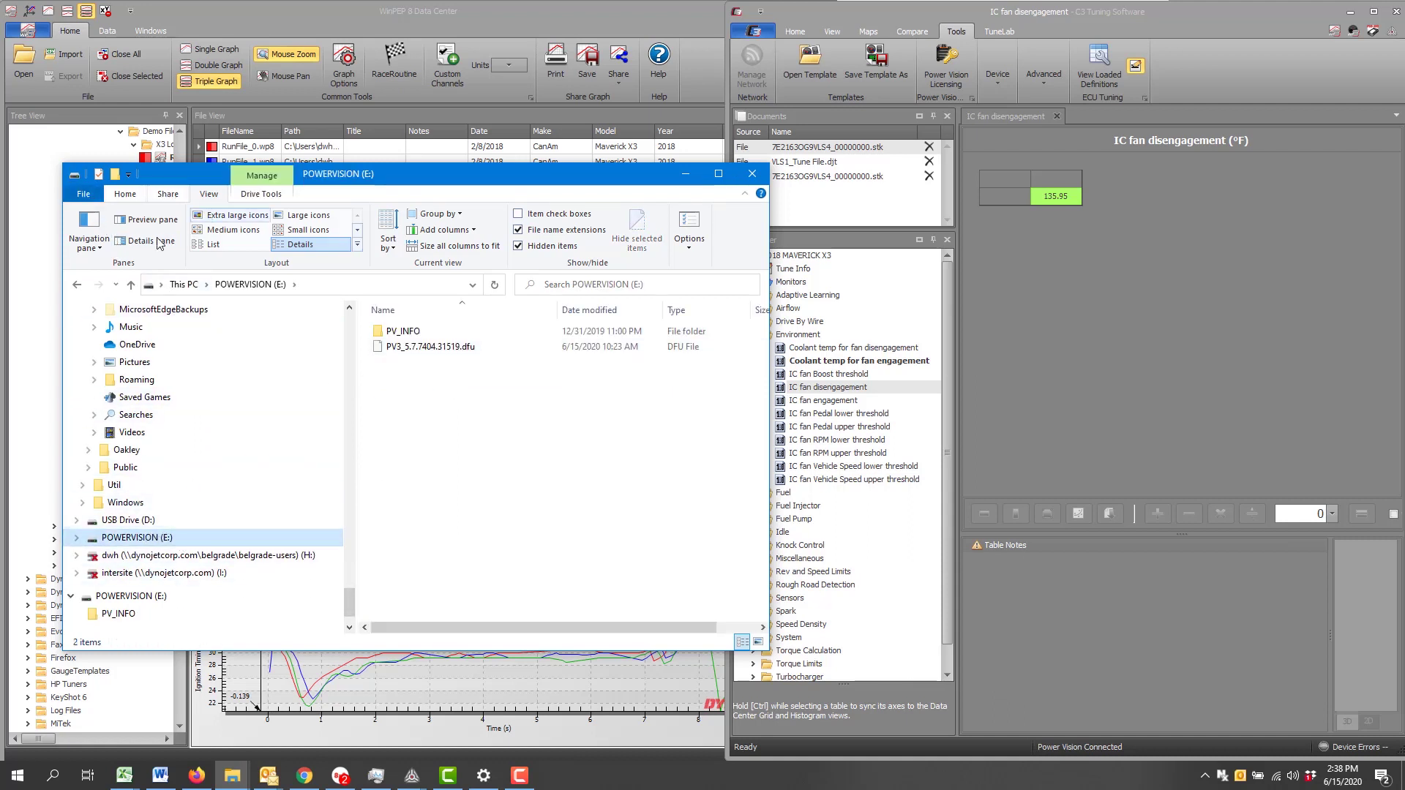
left_click(119, 196)
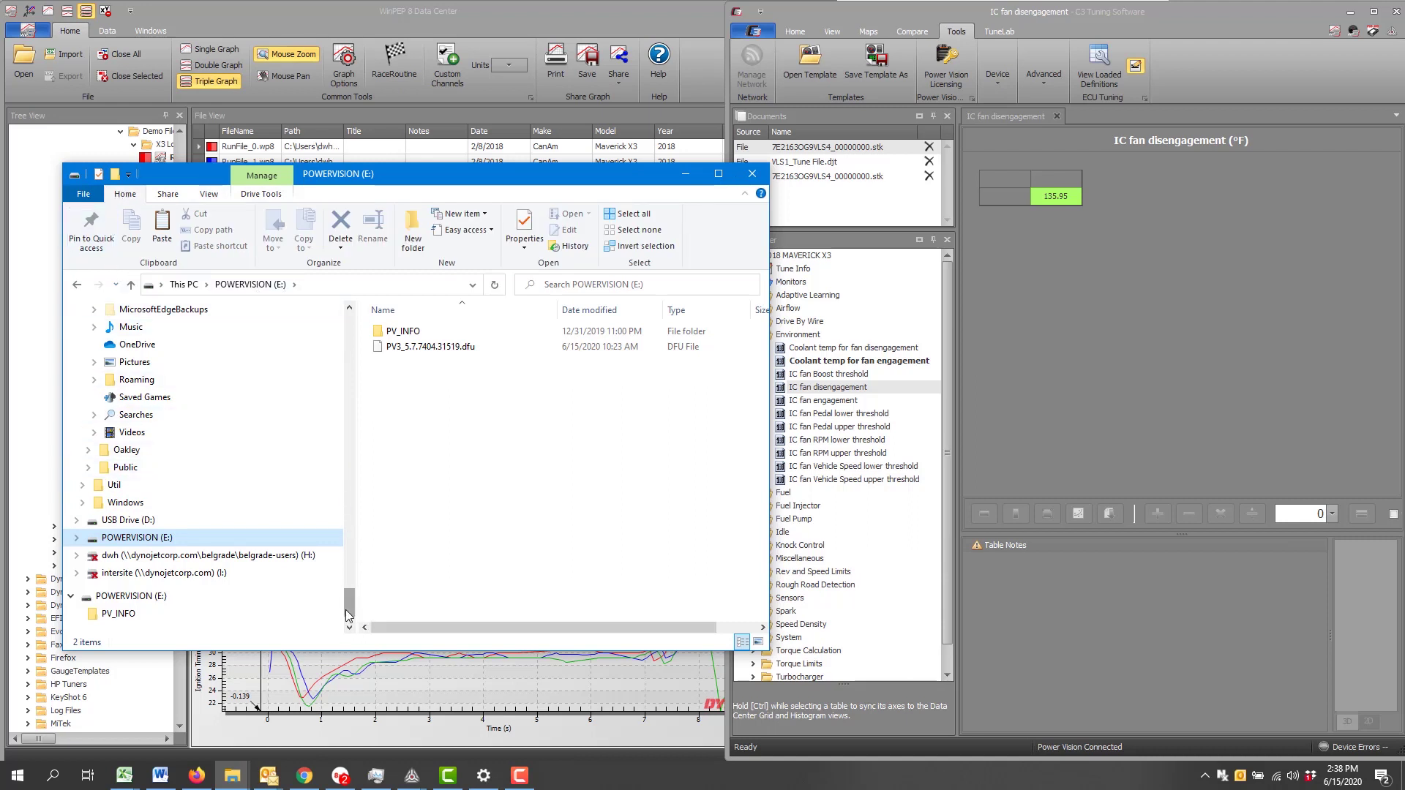
left_click_drag(348, 615, 348, 545)
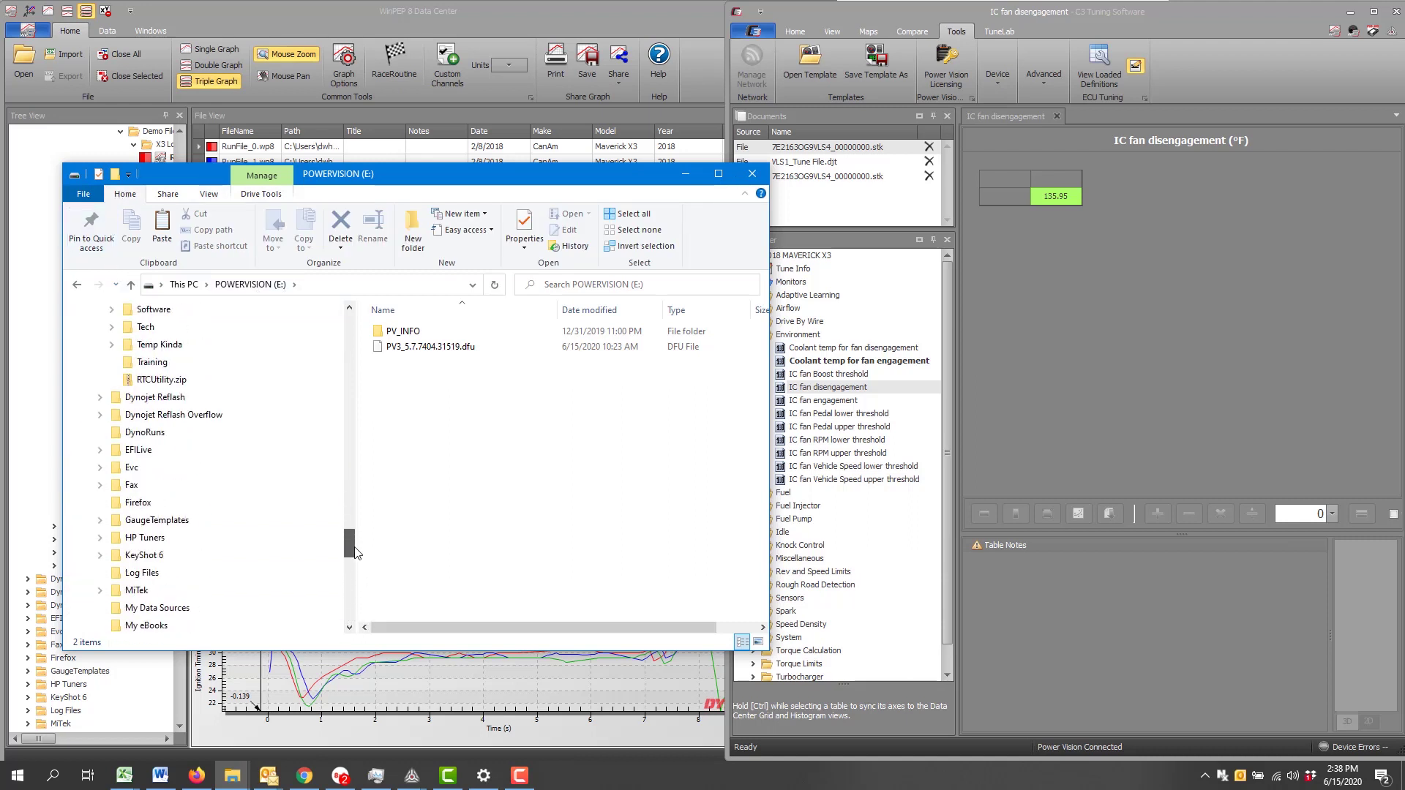
left_click(1092, 342)
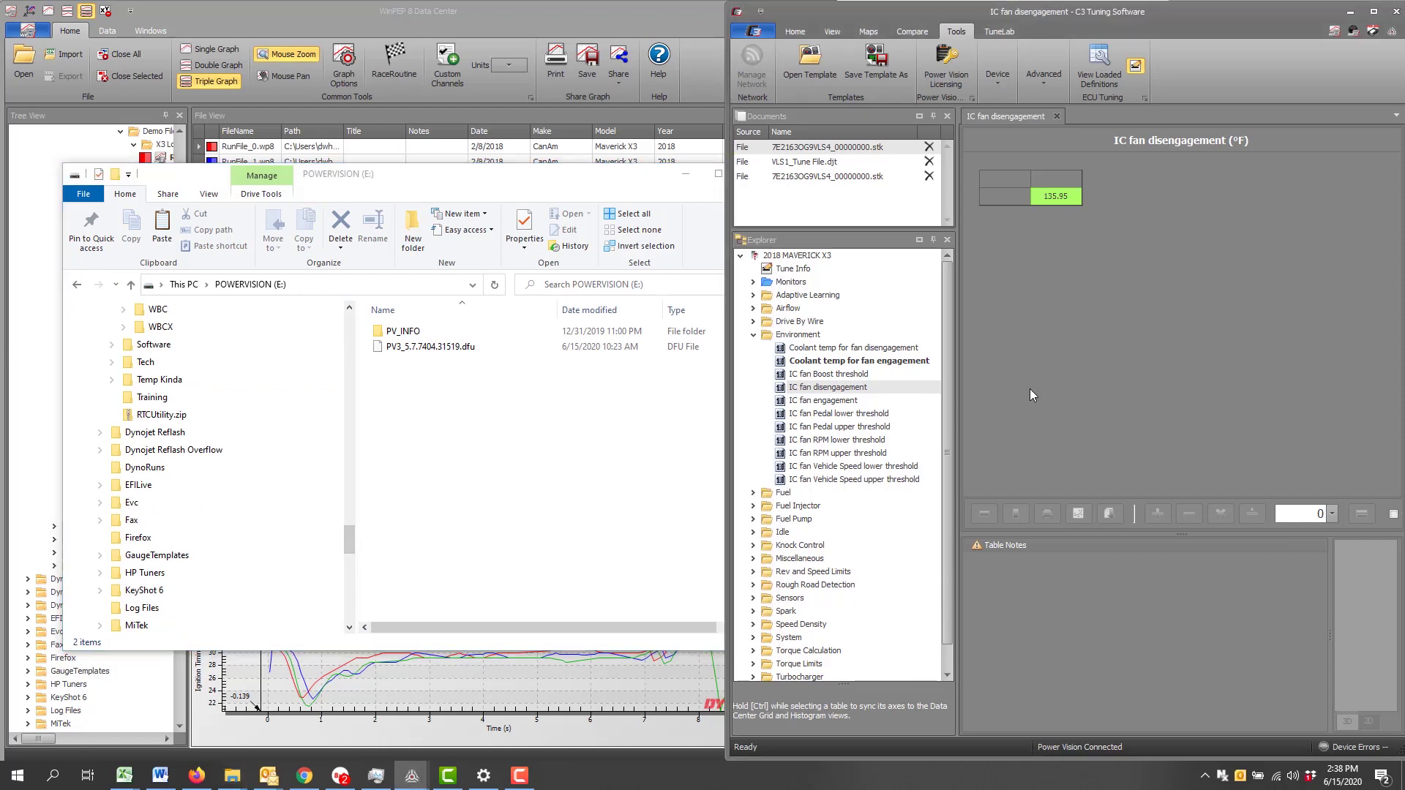
Open the tune's Save As dialog from the Home tab and cancel without saving
left_click(796, 31)
left_click(818, 59)
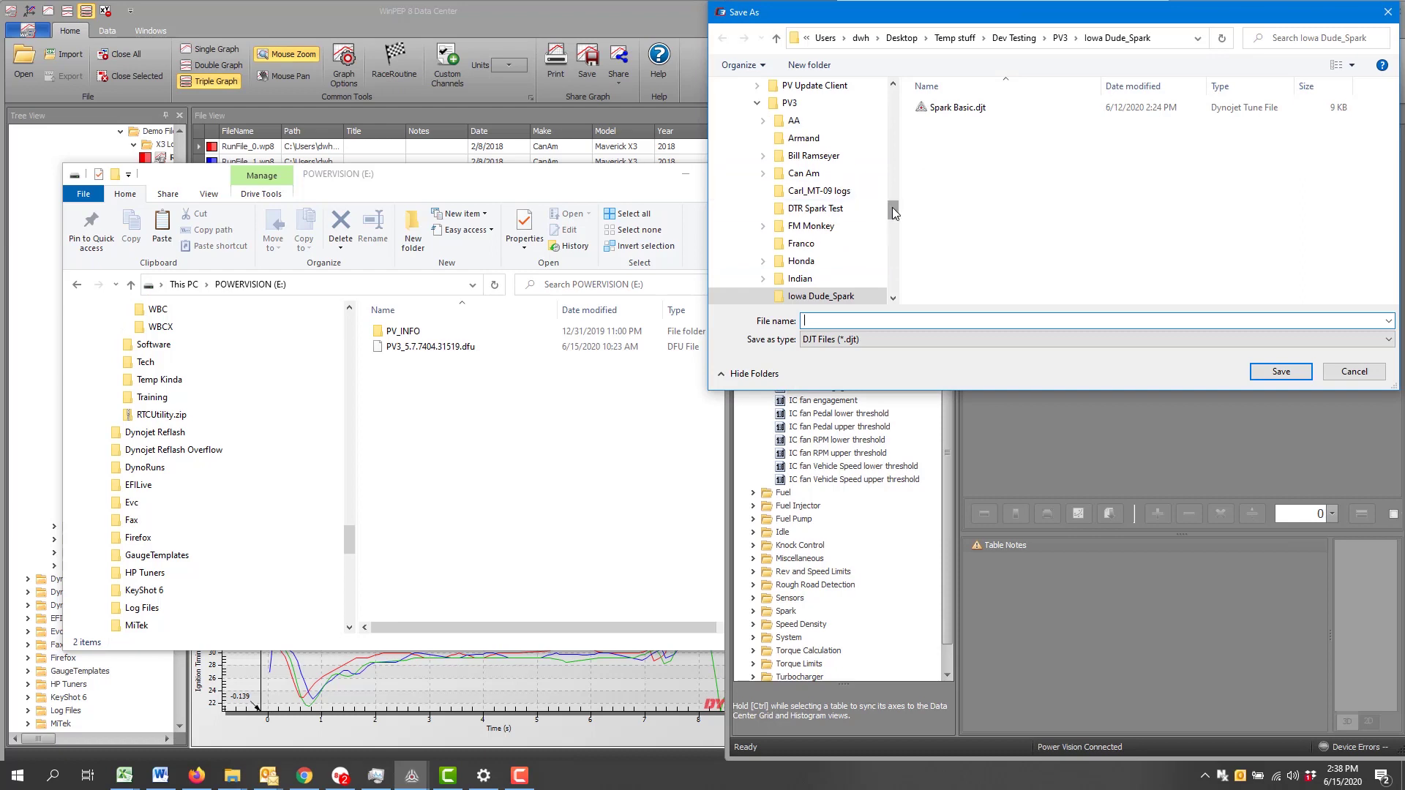
scroll(893, 208, "down", 10)
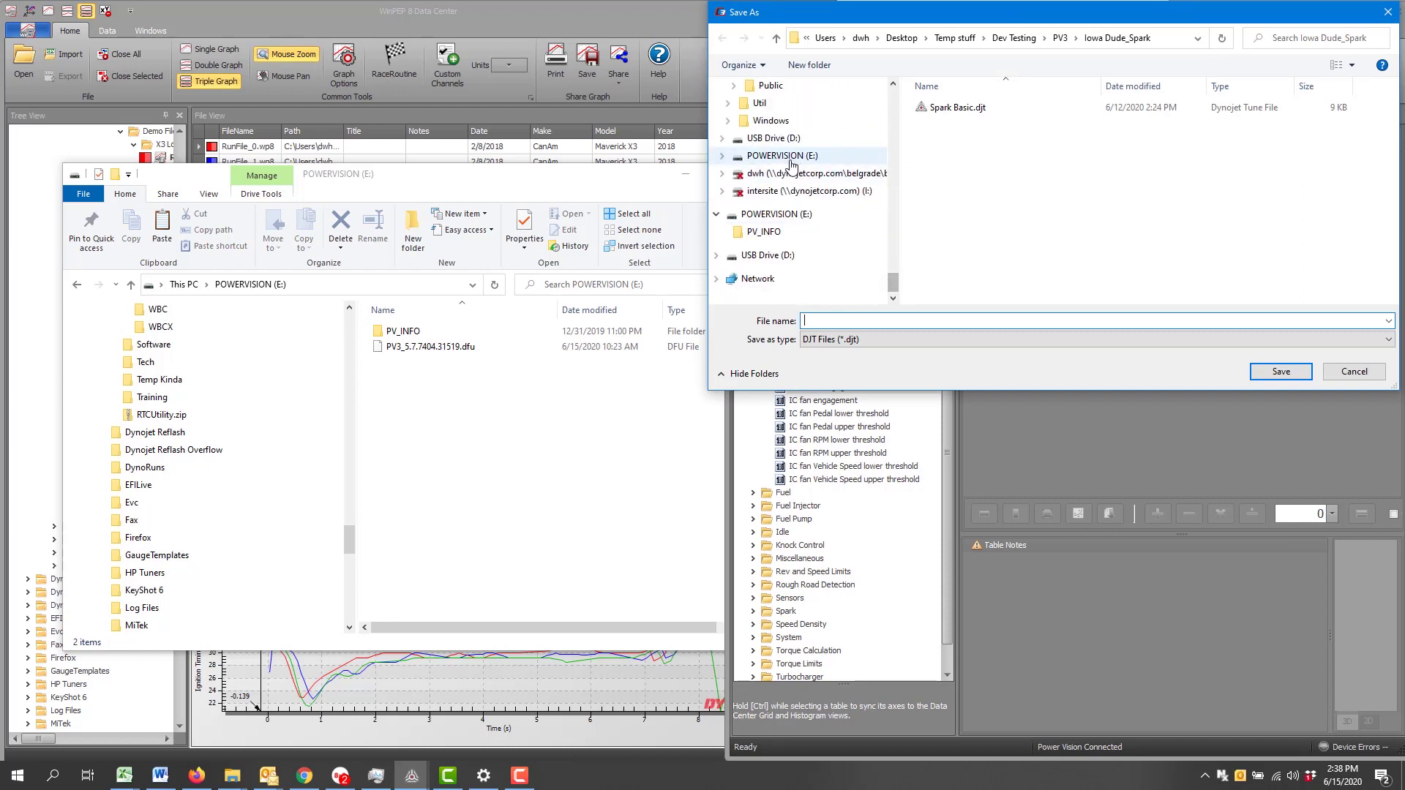
left_click(1347, 373)
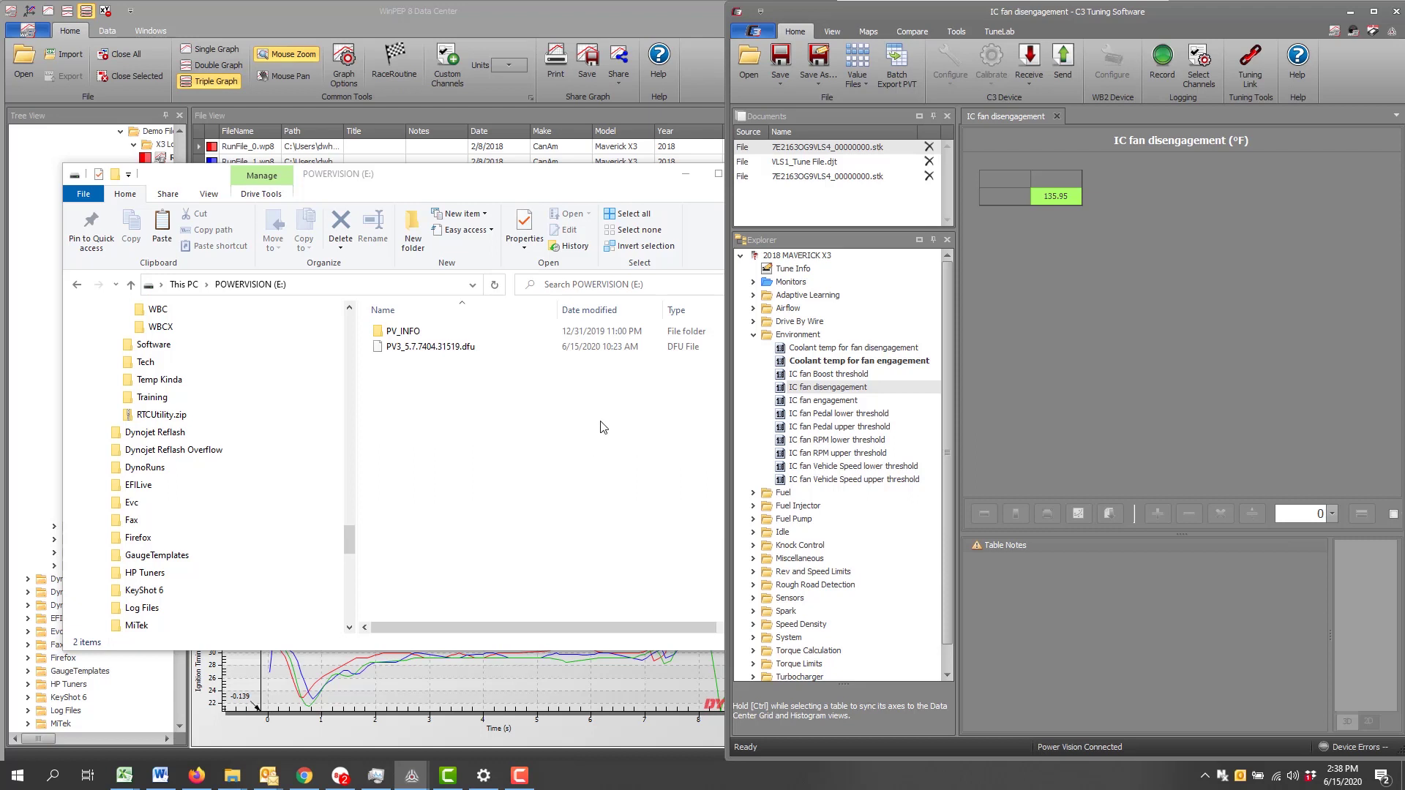
Activate VLS1_Tune File.djt and minimize File Explorer so C3 sits beside WinPEP's three overlaid runs
left_click(828, 162)
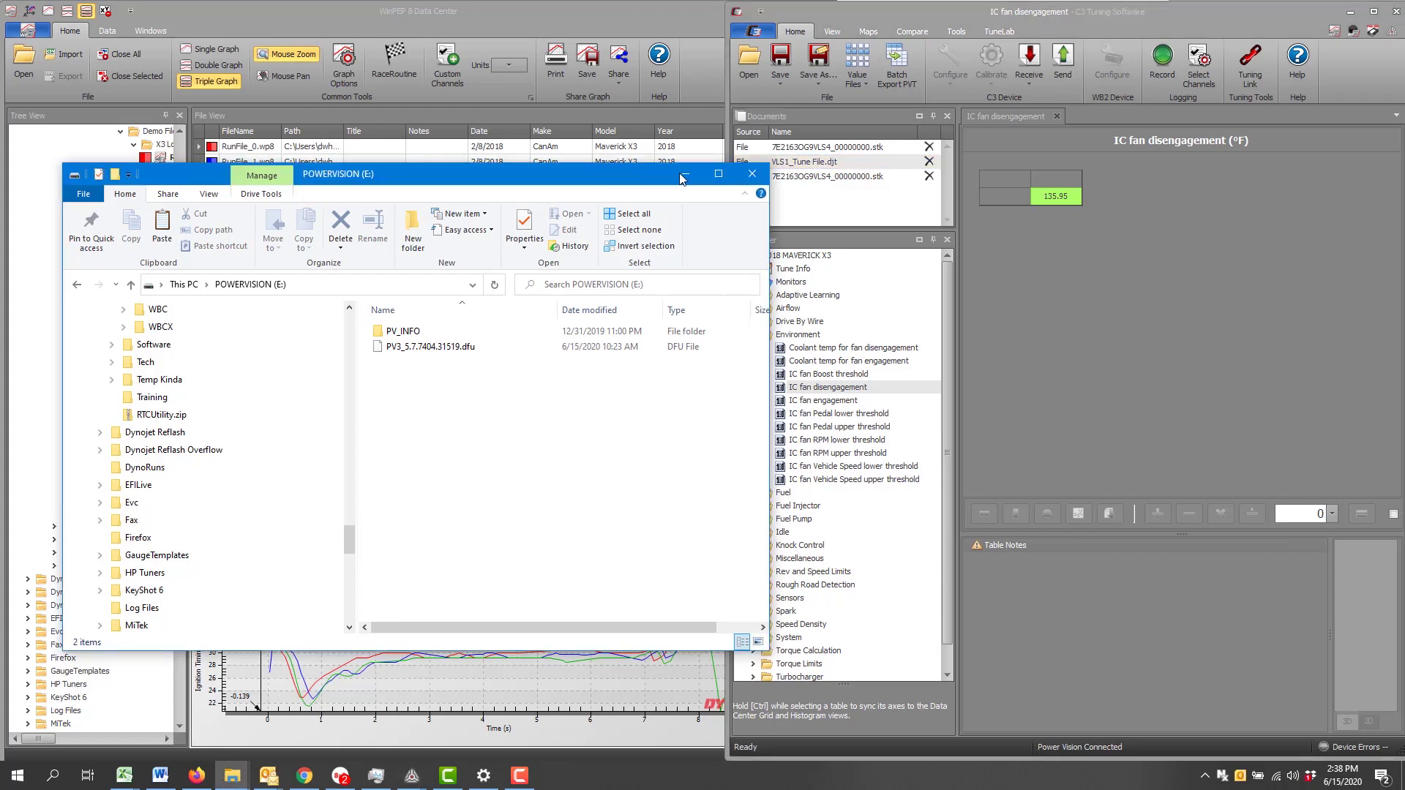
left_click(686, 174)
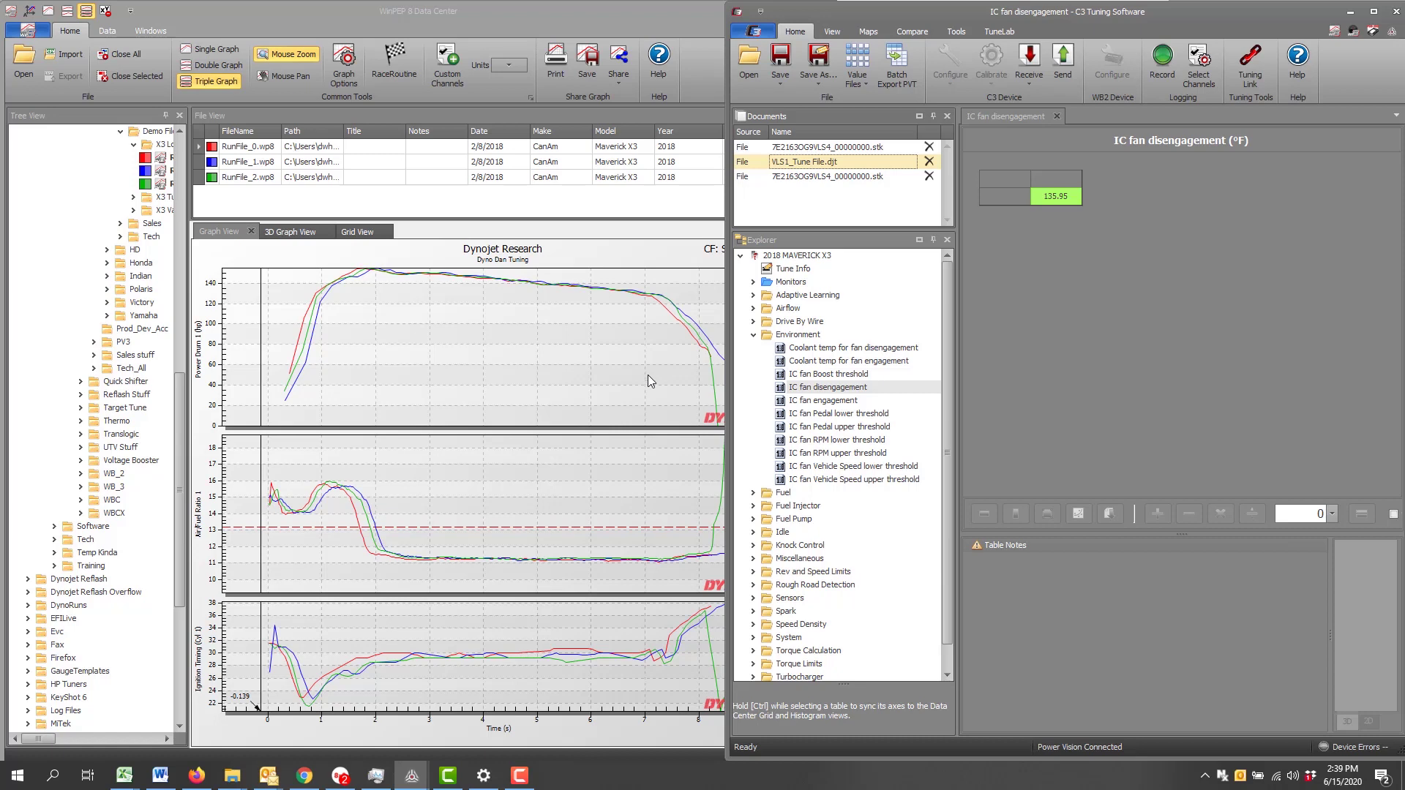
left_click(415, 307)
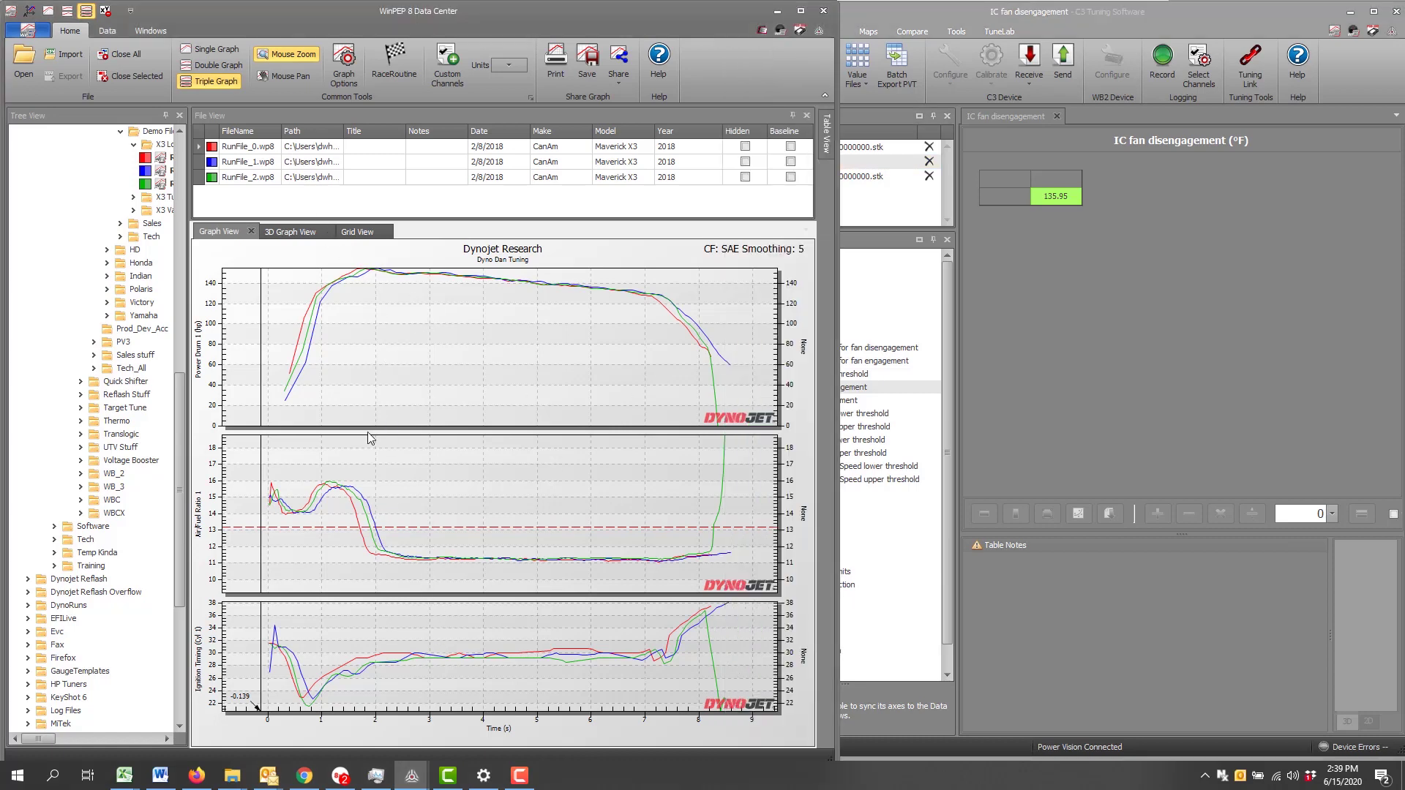
left_click(1191, 284)
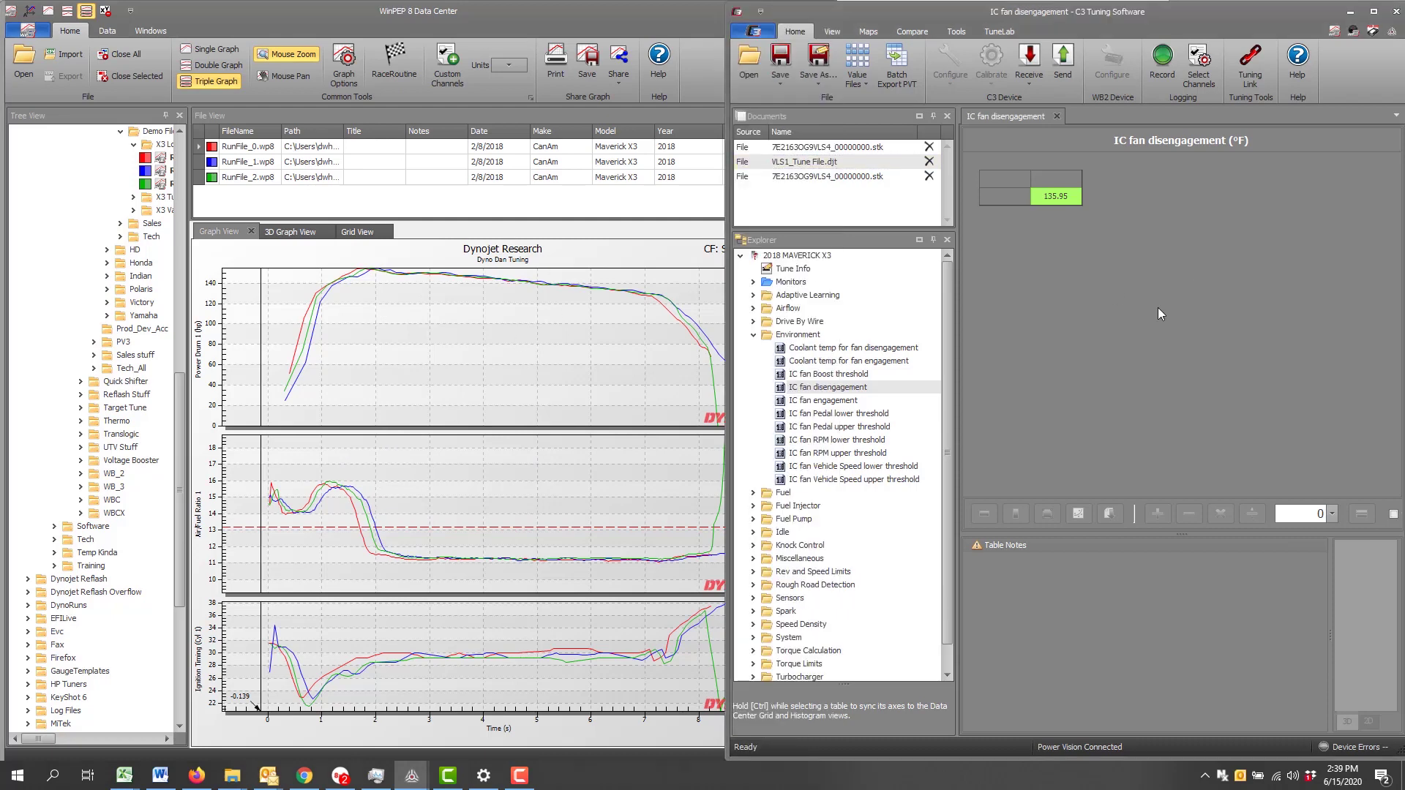